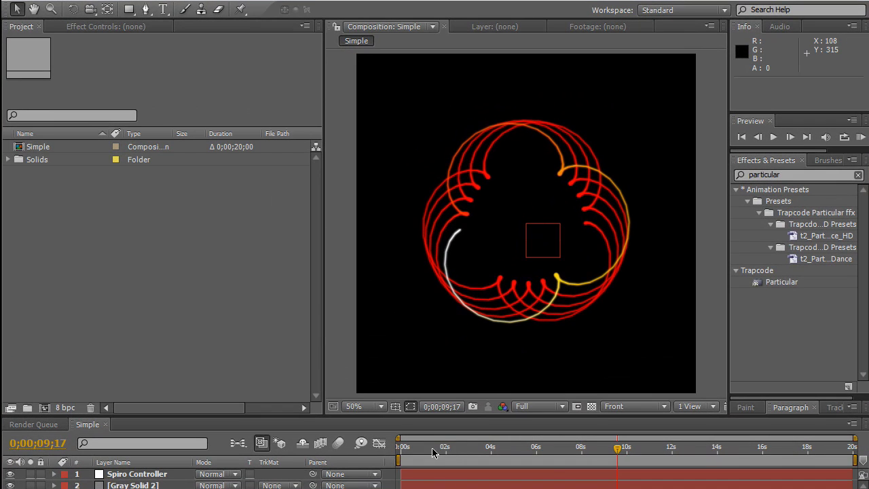
Scrub the spirograph animation to about 4, 6 and 13 seconds and consult the MotionScript website.
left_click(475, 334)
left_click_drag(502, 451, 553, 477)
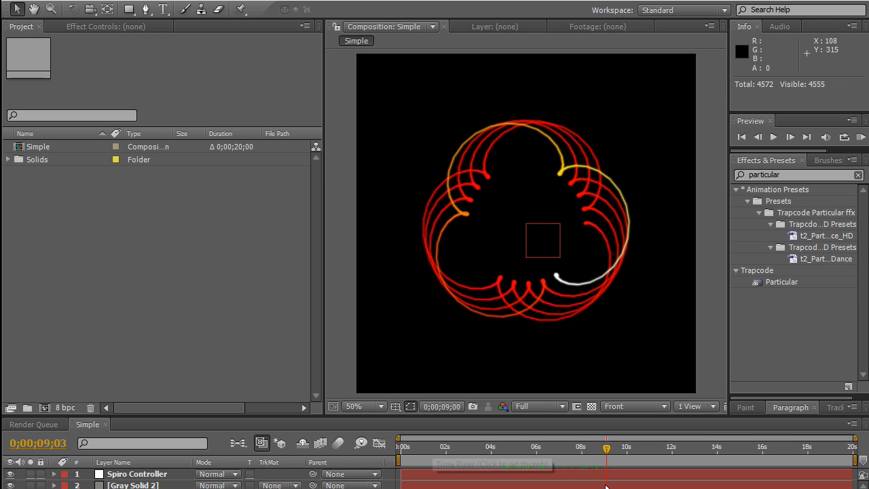
mouse_move(638, 488)
left_mouse_down()
mouse_move(739, 485)
mouse_move(601, 486)
mouse_move(516, 463)
mouse_move(640, 465)
mouse_move(667, 453)
mouse_move(465, 459)
mouse_move(636, 451)
left_mouse_up()
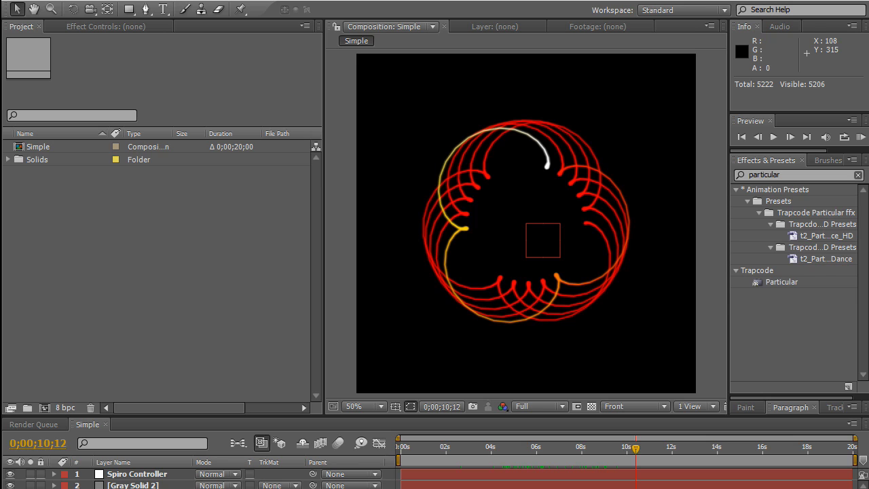
key("alt+Tab")
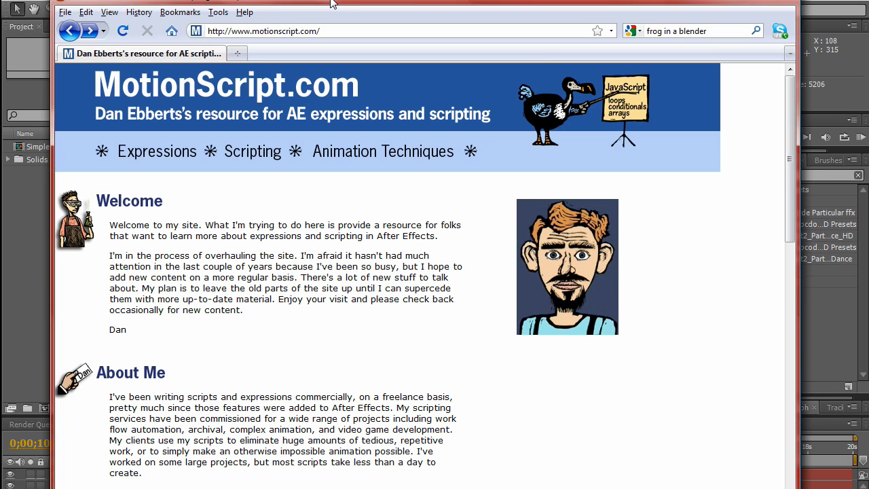
left_click_drag(332, 3, 0, 34)
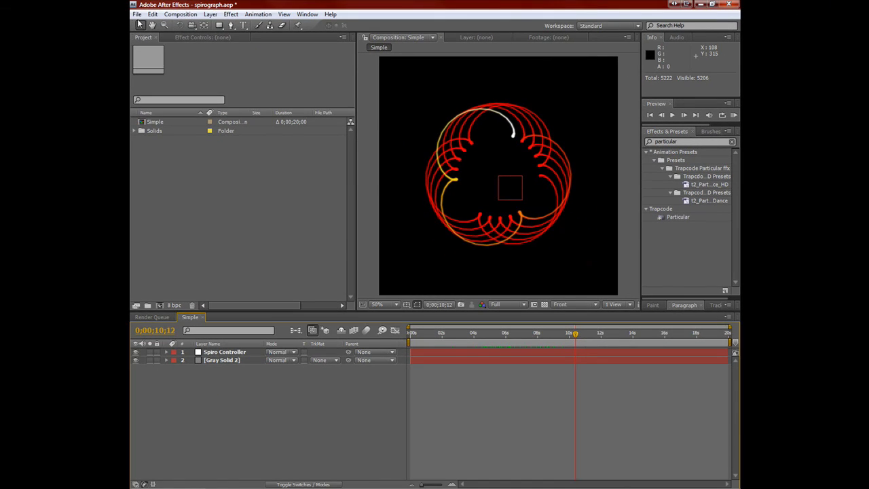
Start a new project, discarding the spirograph project without saving.
left_click(137, 14)
mouse_move(176, 26)
left_click(323, 26)
left_click(431, 264)
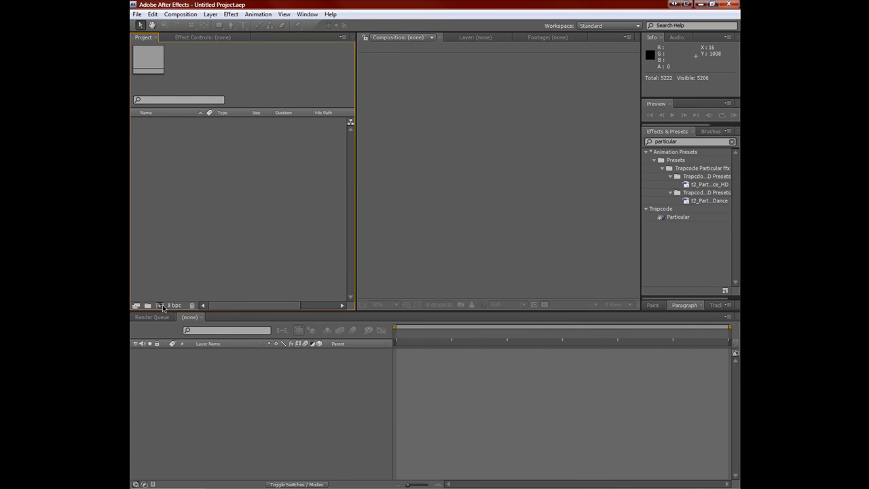
Create a composition named Spiro with a 0;00;20;00 duration.
left_click(162, 304)
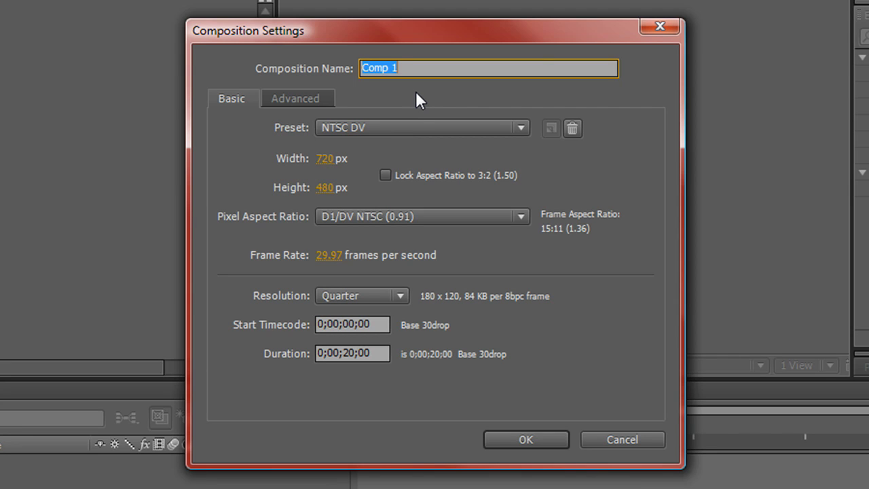
type("Spiro")
left_click(373, 352)
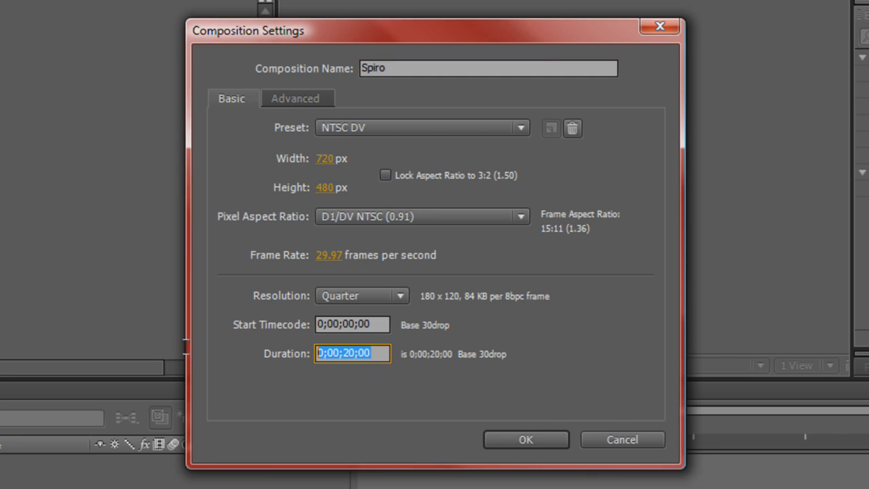
type("2000")
key("Tab")
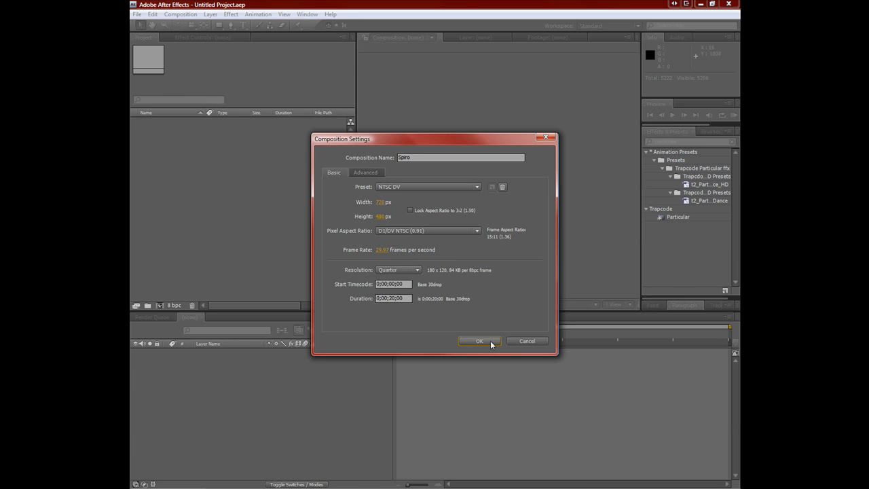
left_click(490, 341)
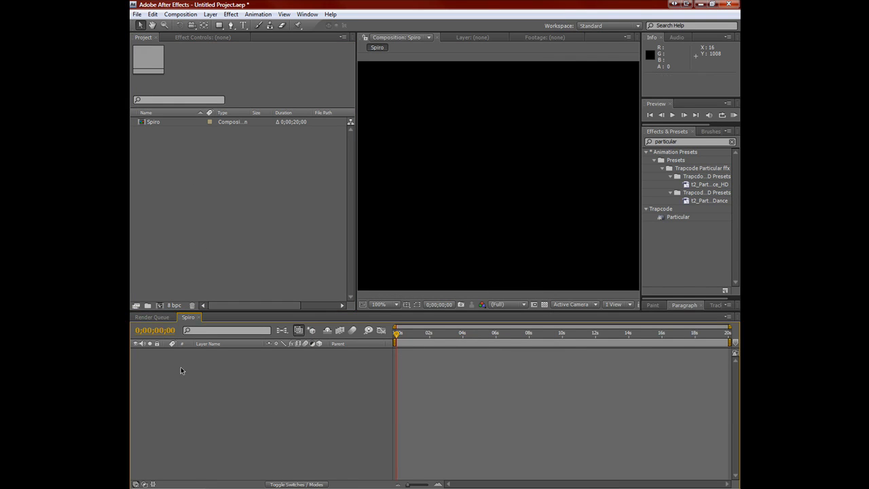
Add a Null Object layer to the timeline and rename it Spiro Controller.
right_click(208, 390)
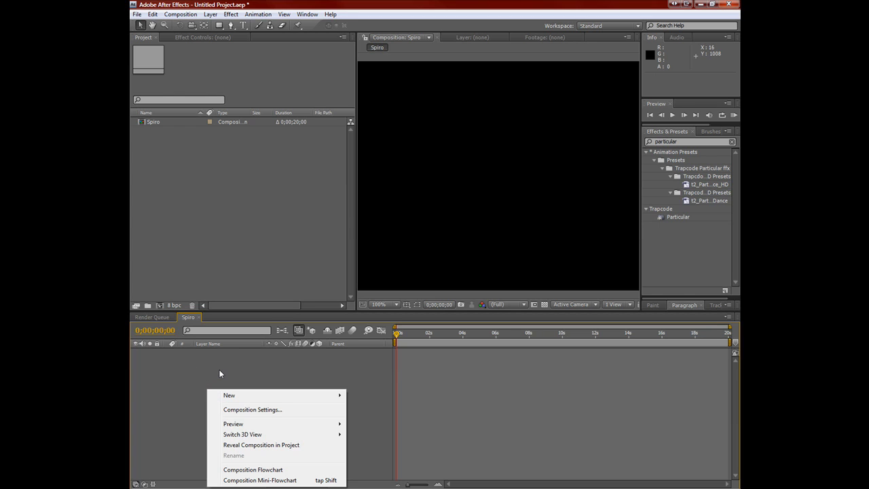
mouse_move(246, 395)
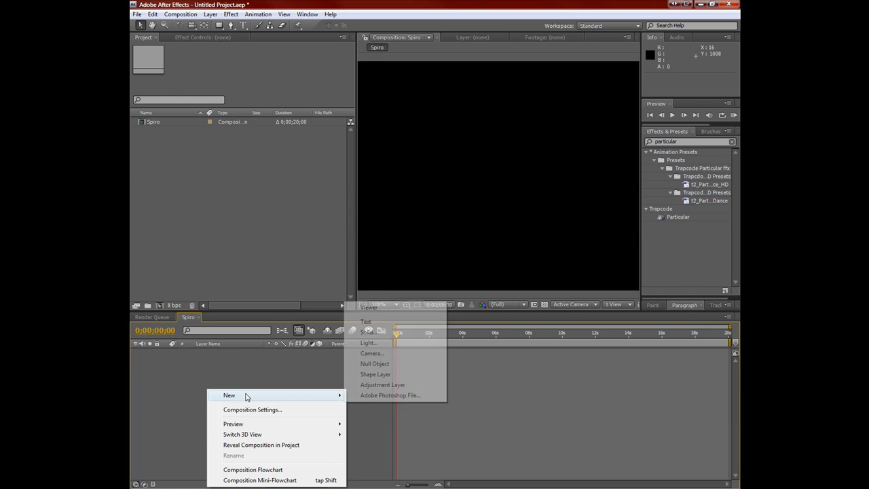
left_click(384, 364)
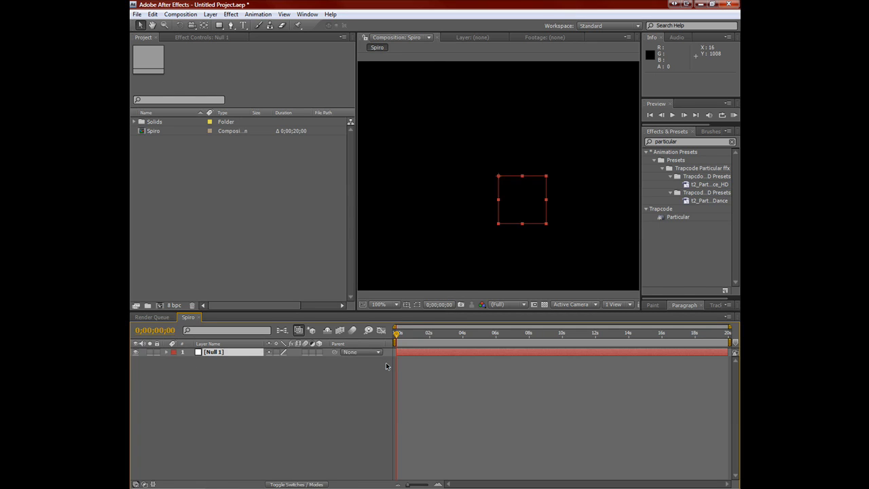
left_click(212, 352)
key("Return")
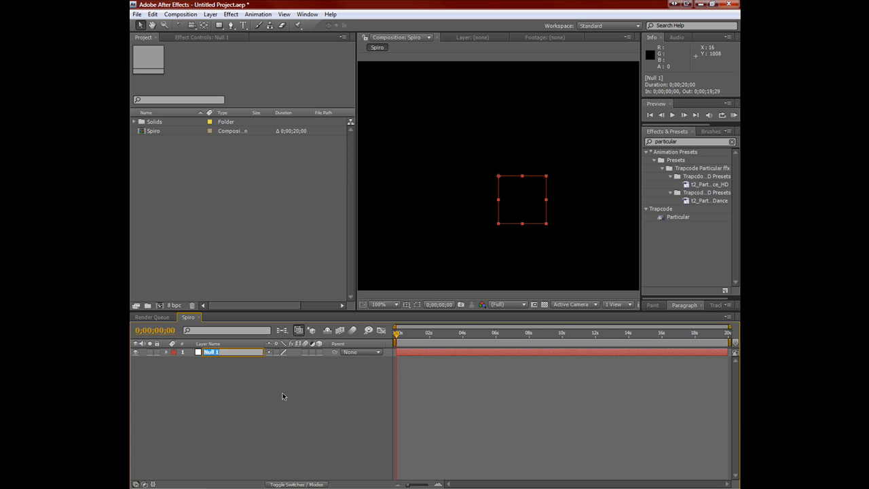
type("Spiro Controller")
key("Return")
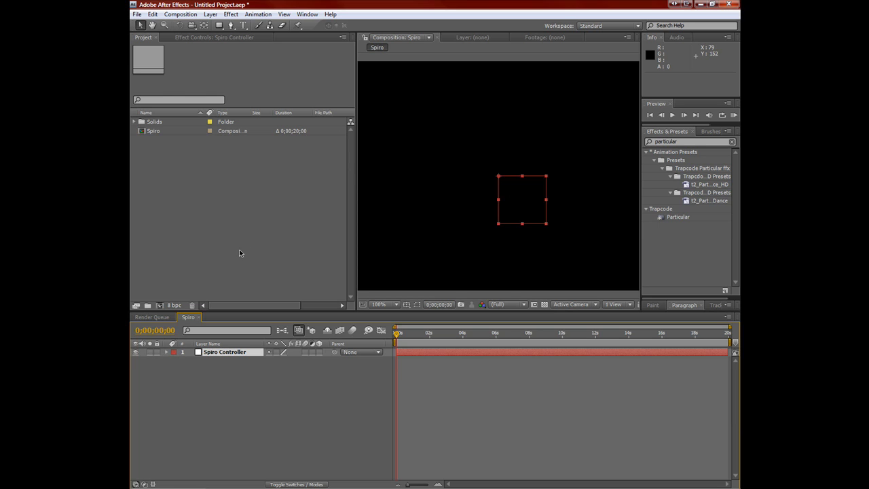
Apply a Slider Control effect to Spiro Controller, found by searching 'slider' in Effects & Presets.
left_click(207, 37)
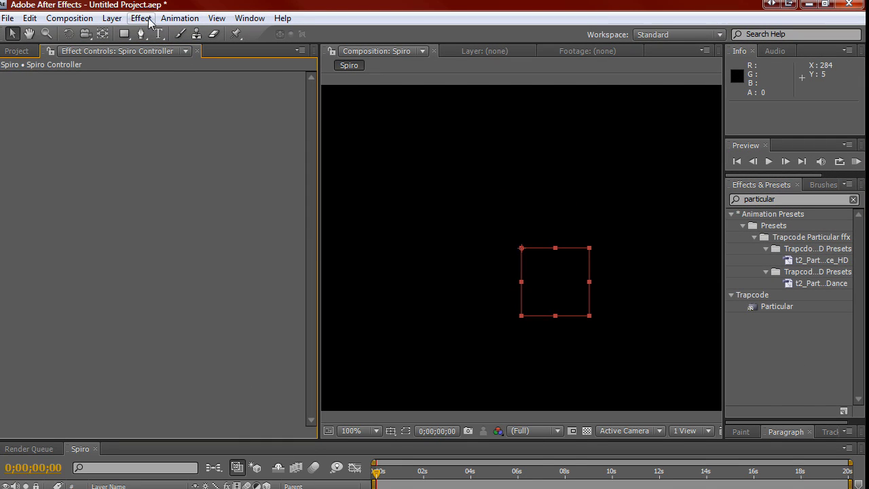
left_click(228, 15)
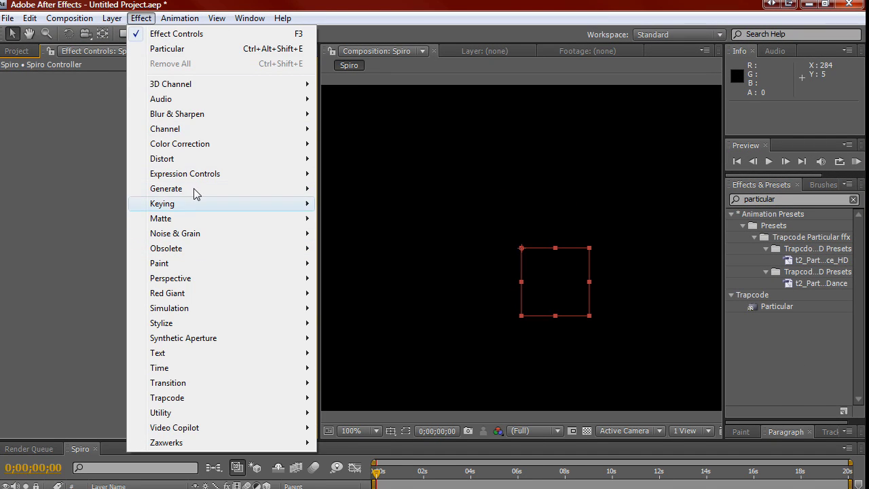
mouse_move(192, 178)
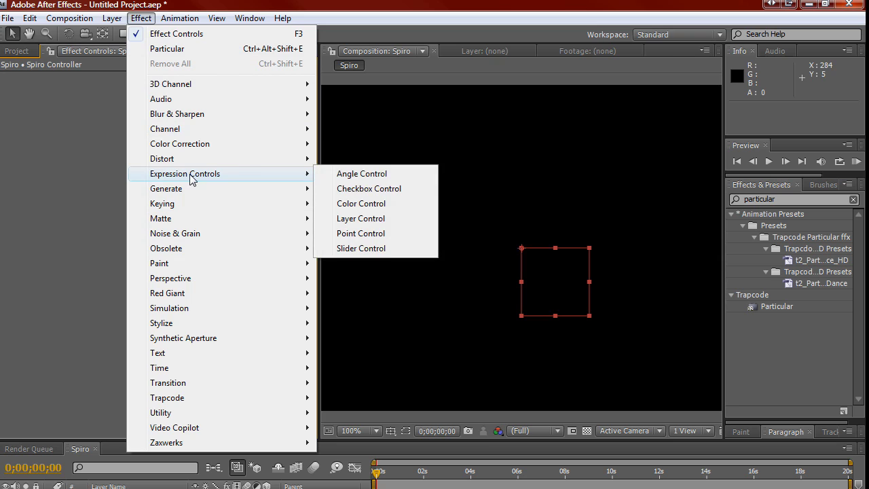
left_click(361, 248)
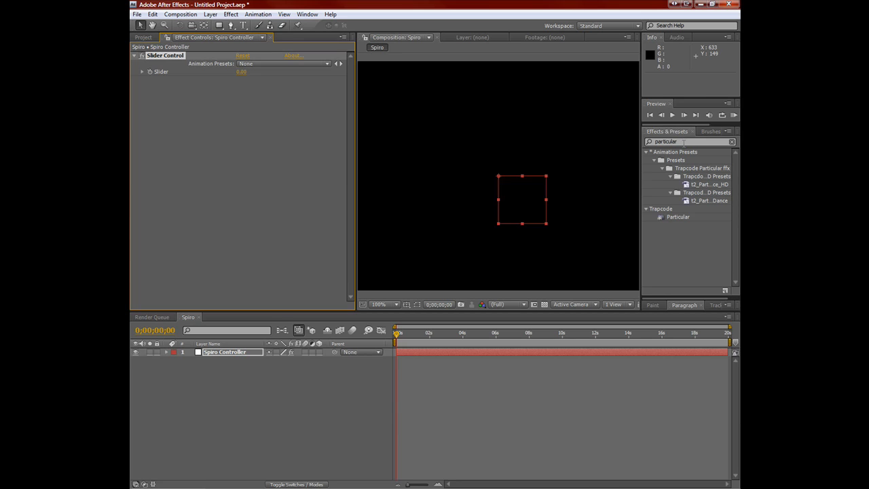
double_click(683, 141)
type("slide")
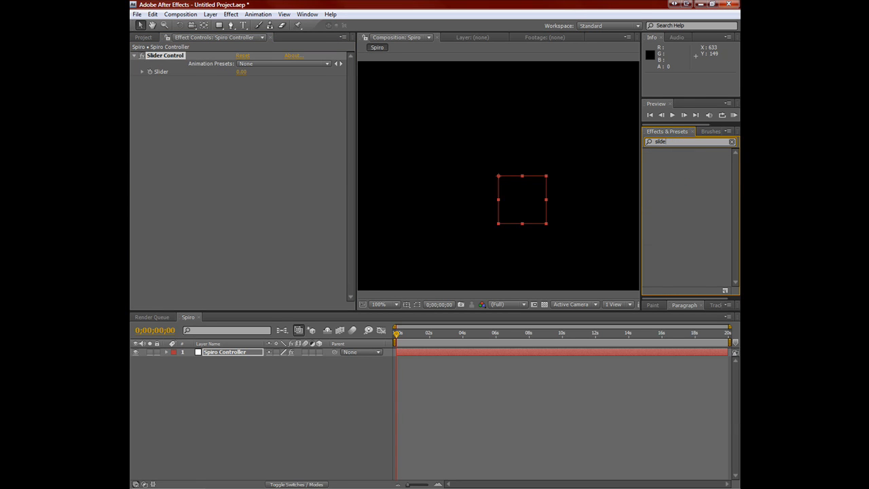
key("BackSpace")
key("BackSpace")
key("BackSpace")
key("BackSpace")
key("BackSpace")
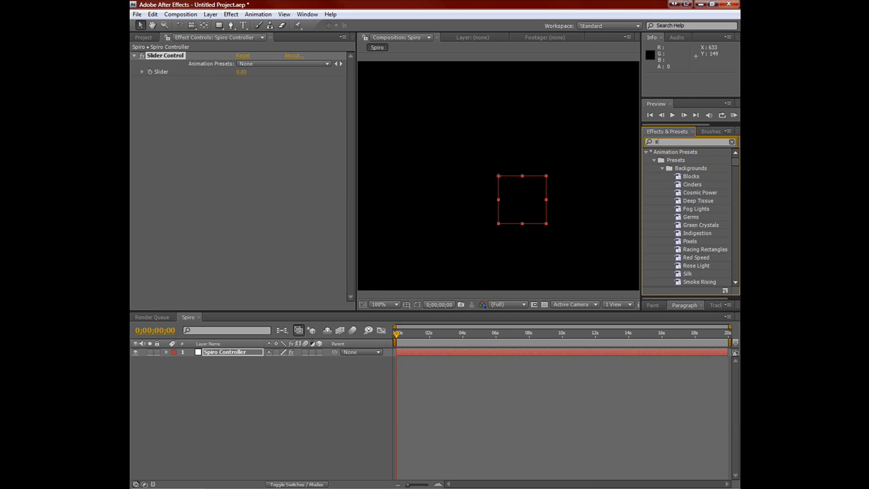
type("lider")
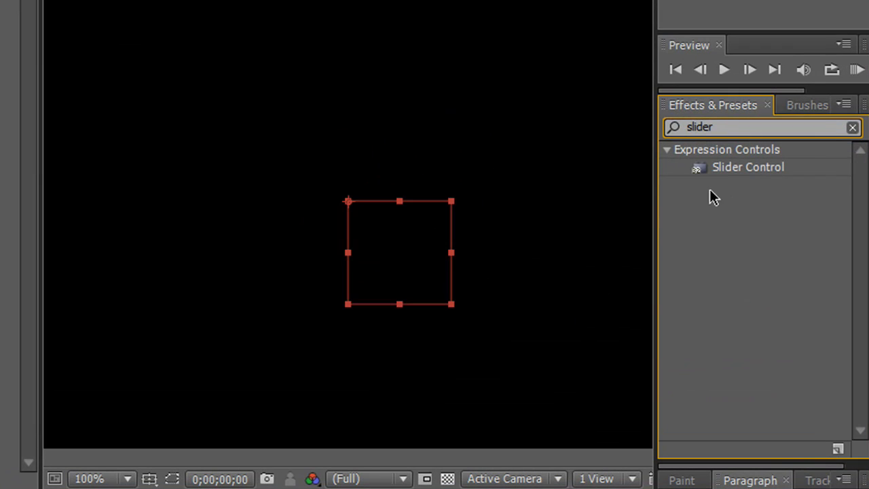
left_click(725, 170)
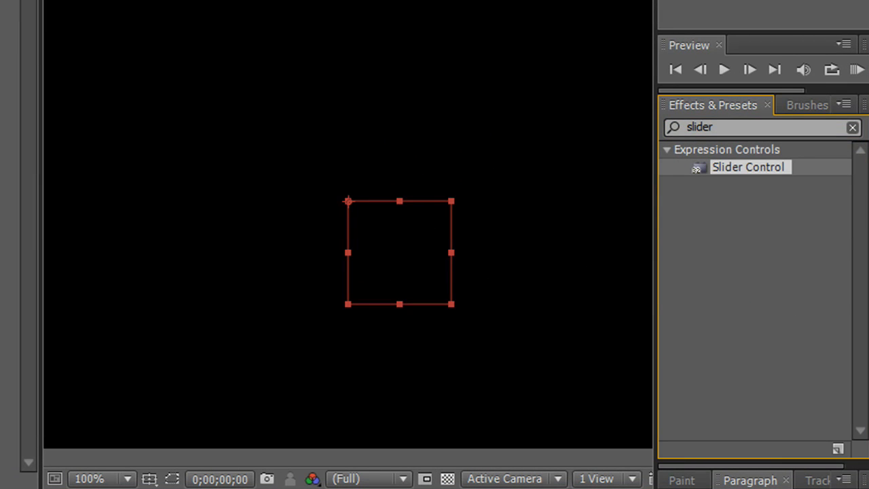
double_click(725, 170)
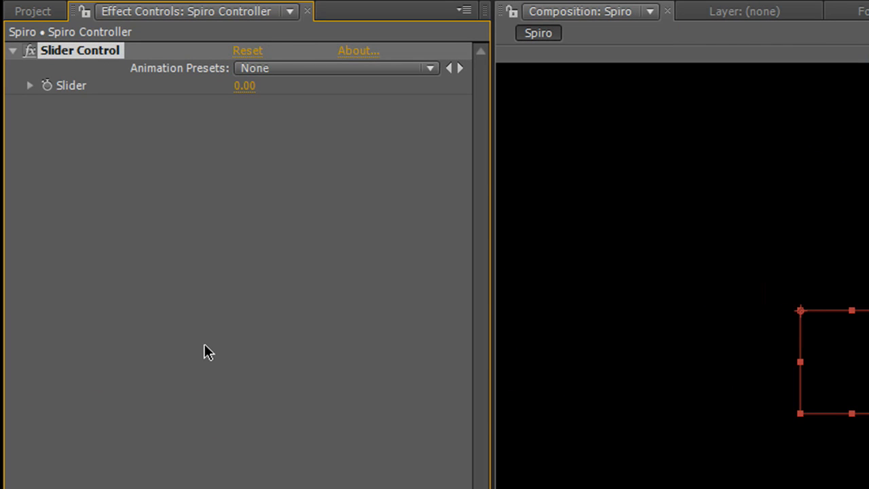
Rename the slider effect Fixed Radius.
key("Return")
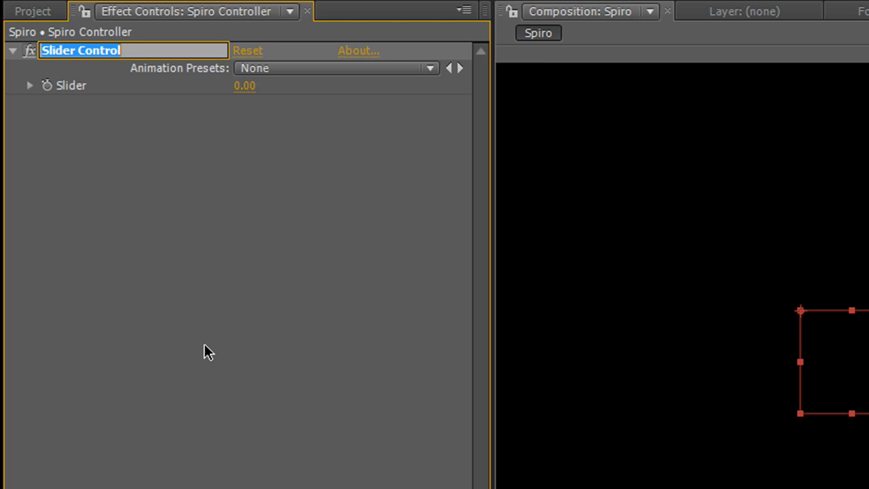
type("Fixed Ra")
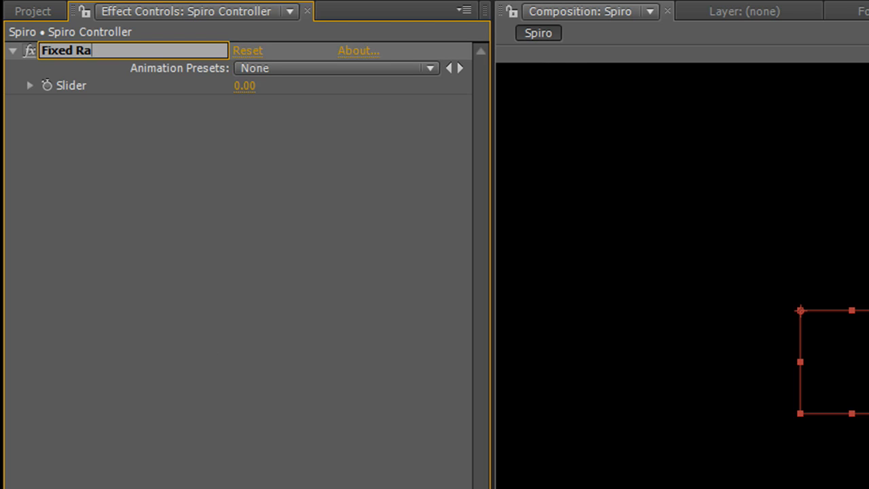
type("dius")
key("Return")
left_click(165, 135)
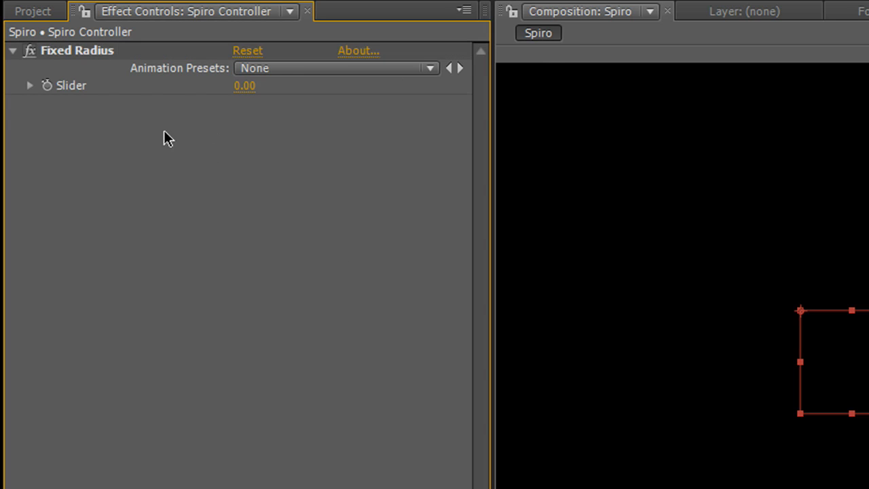
Set the Fixed Radius slider range from 0 to 500.
right_click(243, 88)
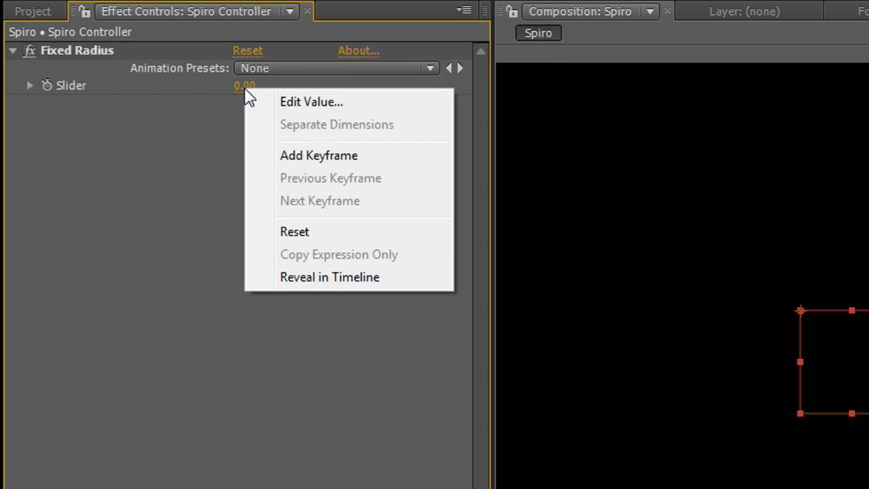
left_click(310, 103)
left_click(163, 265)
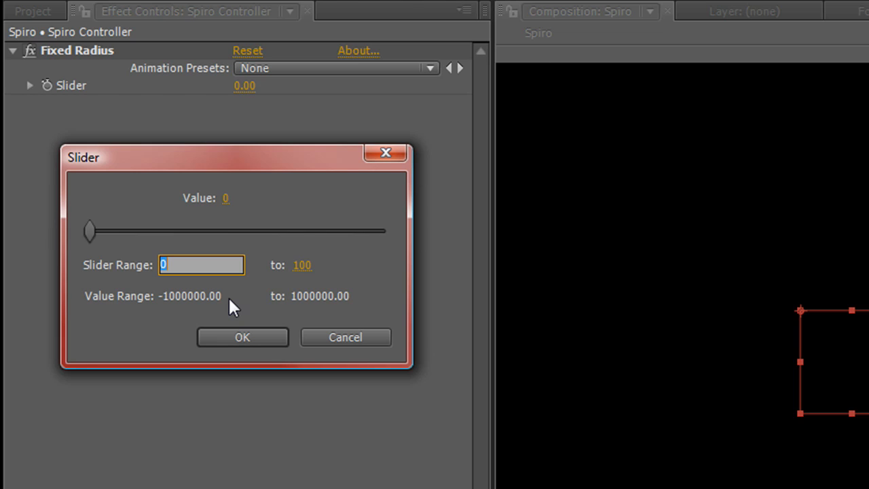
key("Tab")
type("500")
key("Return")
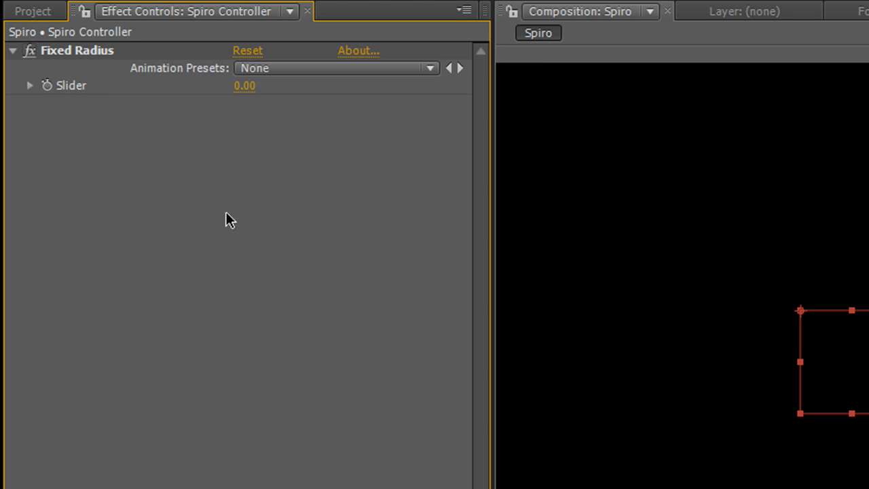
Duplicate the Fixed Radius slider and name the copy Moving Radius.
left_click(79, 53)
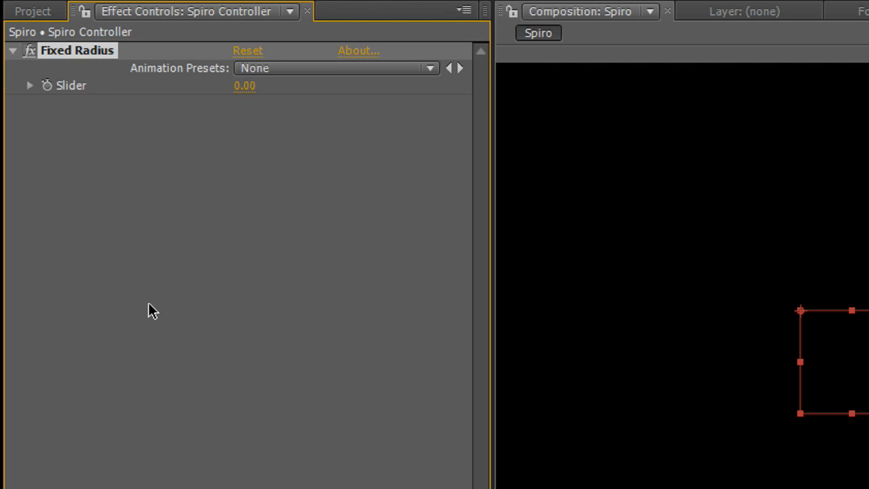
key("ctrl+d")
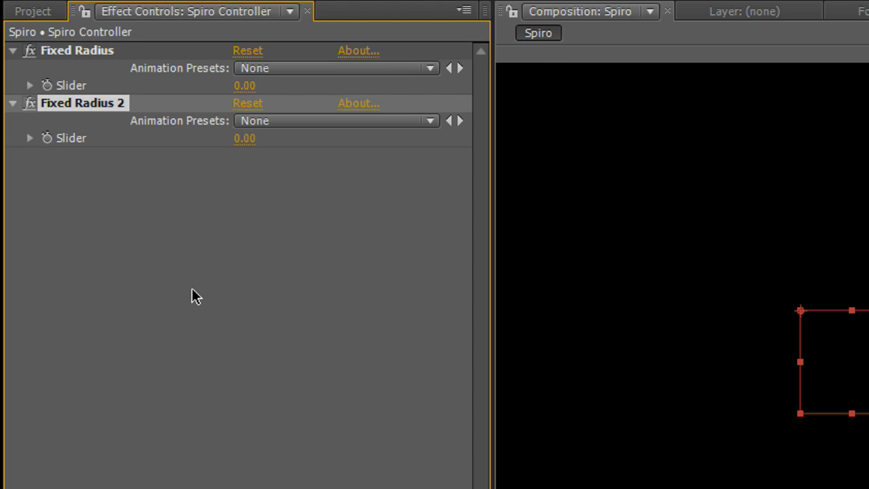
key("Return")
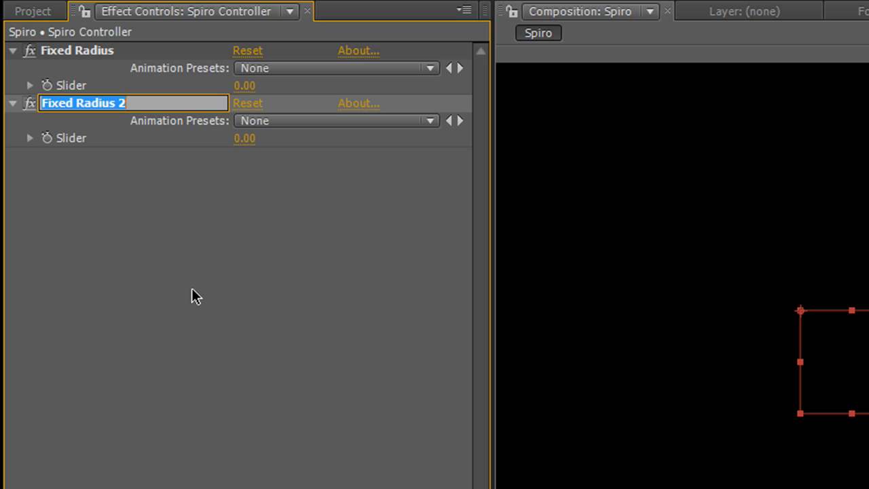
type("Moving Rad")
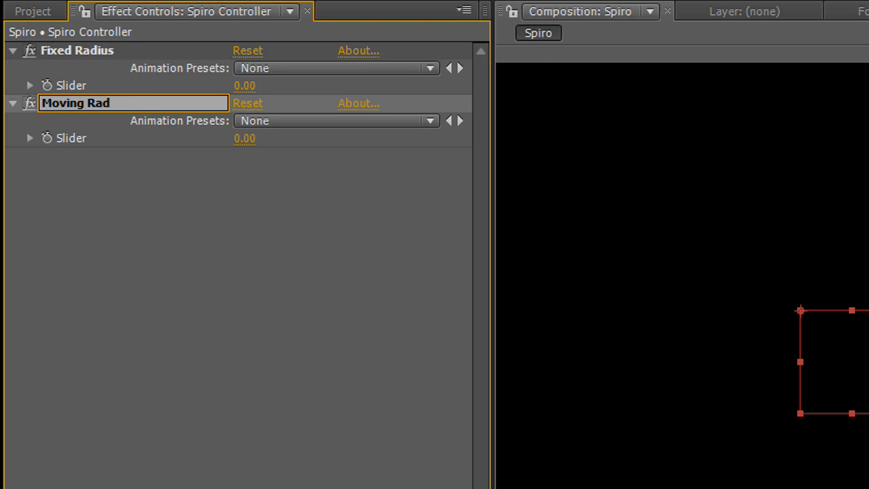
type("ius")
key("Return")
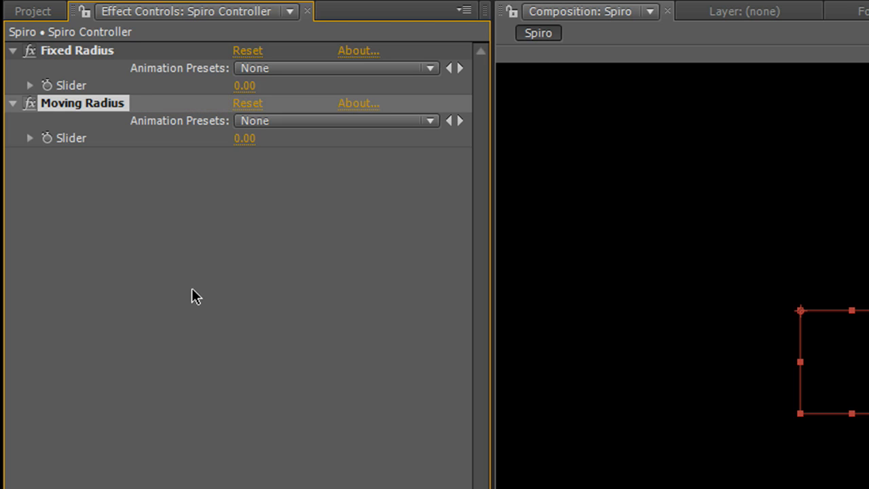
Duplicate Moving Radius into a Point Offset slider, then edit Moving Radius's value.
left_click(193, 295)
left_click(68, 105)
key("ctrl+d")
key("Return")
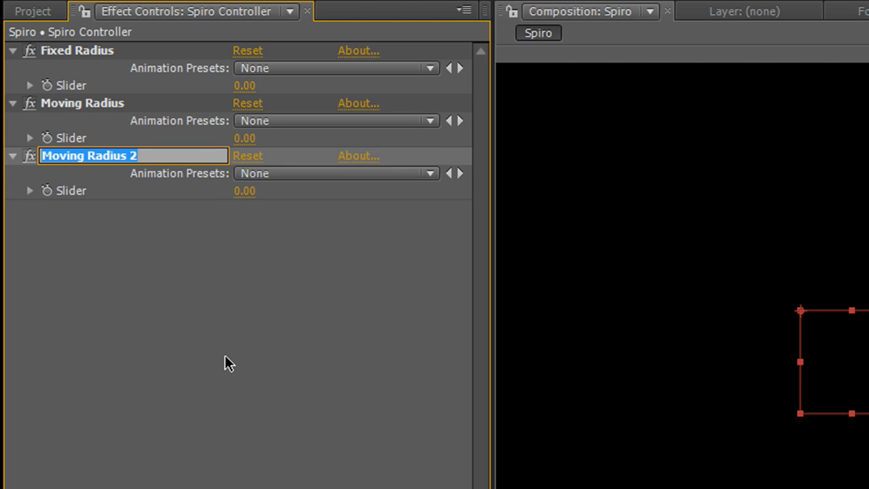
type("Point Of")
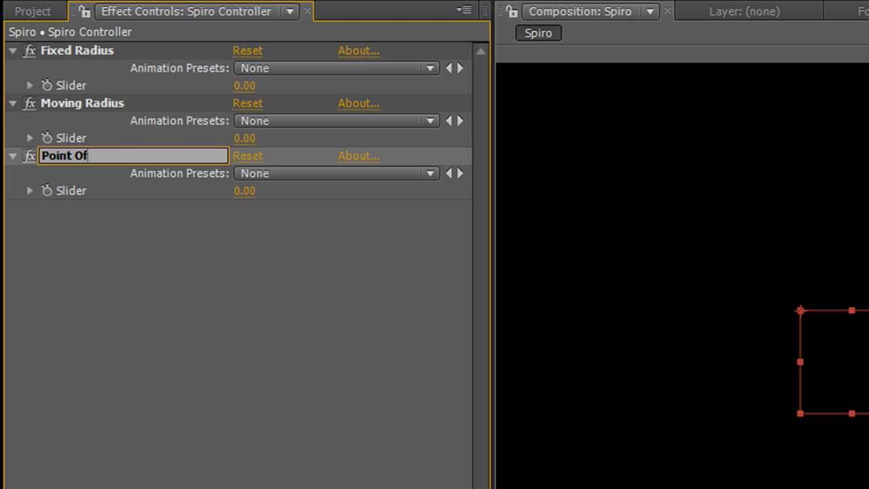
type("fset")
key("Return")
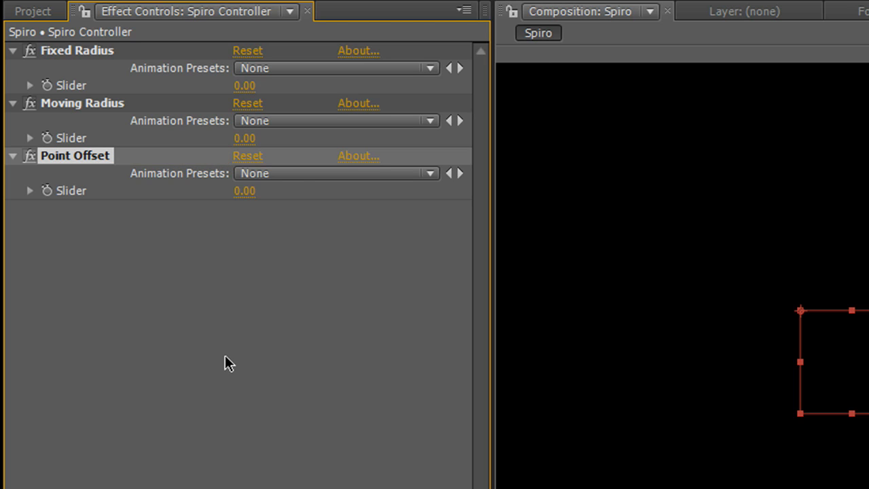
right_click(244, 140)
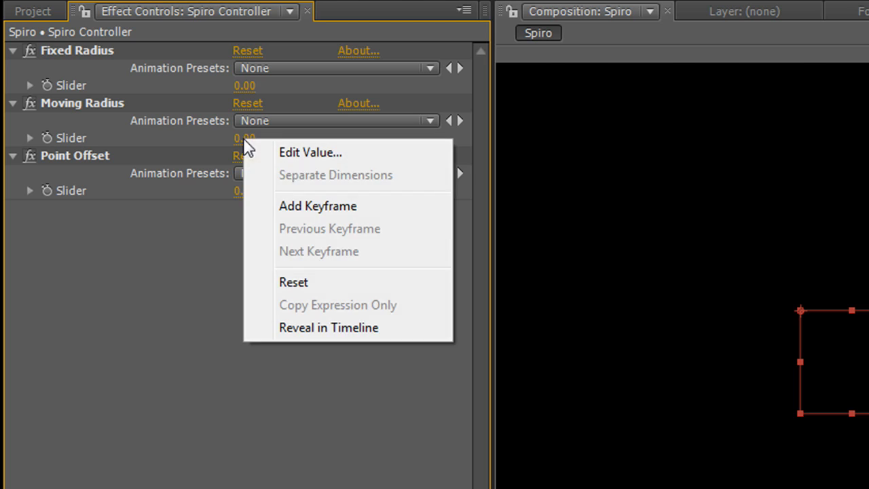
left_click(293, 154)
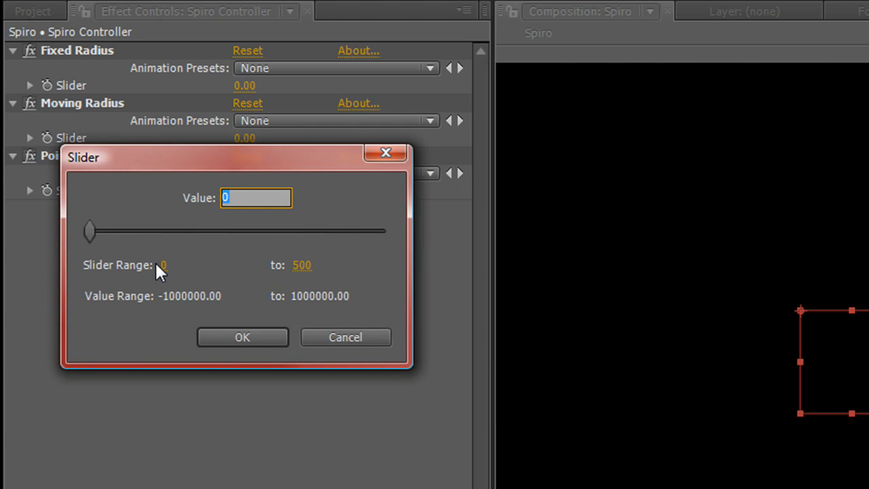
Set the Moving Radius slider range from -100 to 100.
left_click(164, 267)
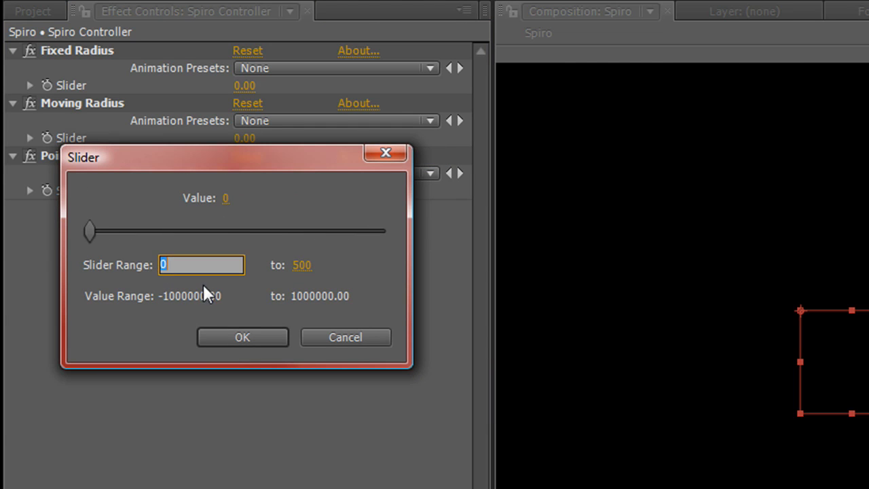
type("-100")
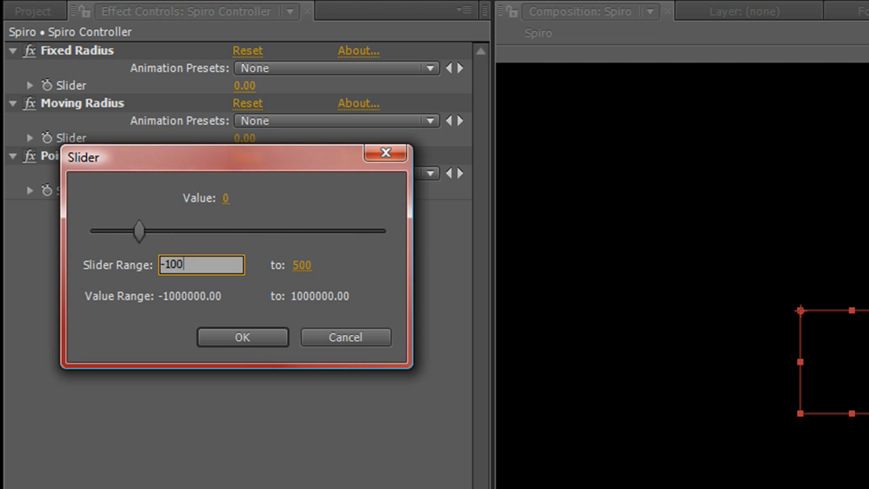
key("Tab")
type("100")
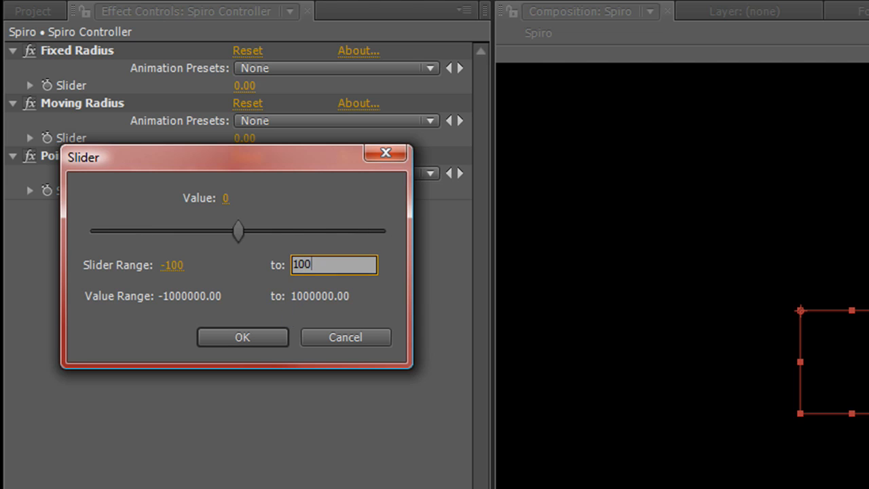
left_click(238, 341)
Lower the Point Offset slider's minimum to -50.
right_click(246, 197)
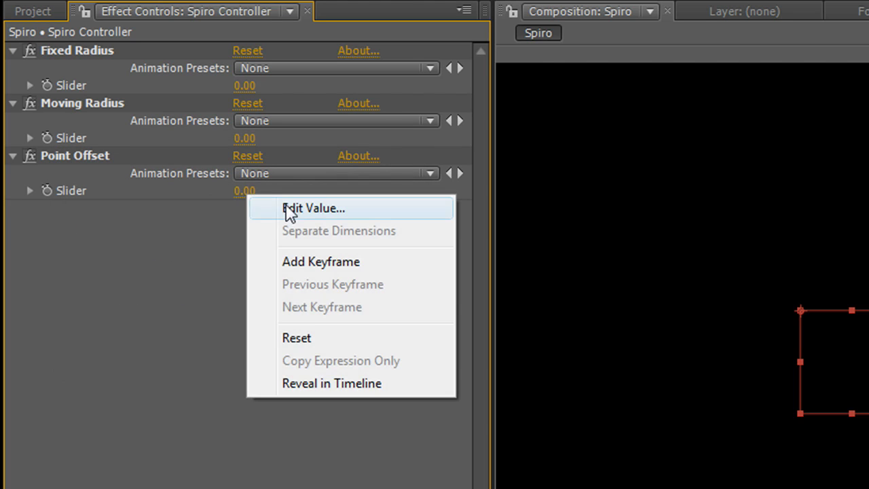
left_click(287, 210)
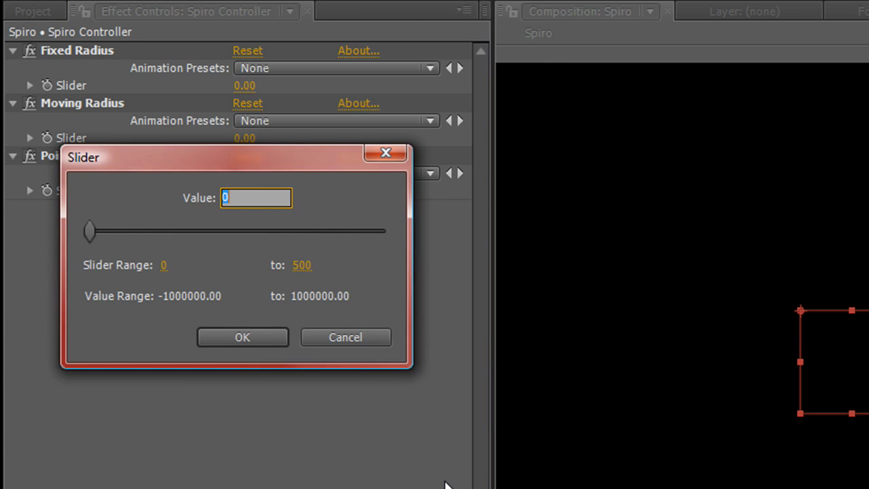
key("Tab")
key("Tab")
type("-50")
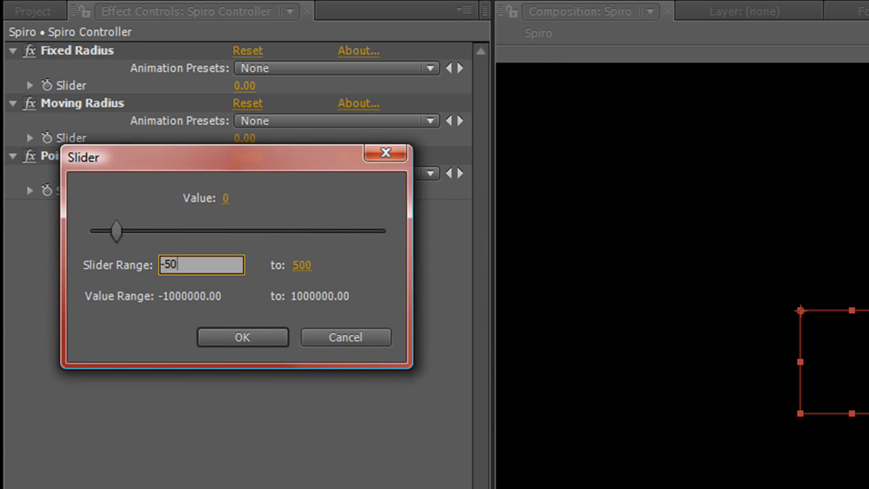
key("Tab")
key("Return")
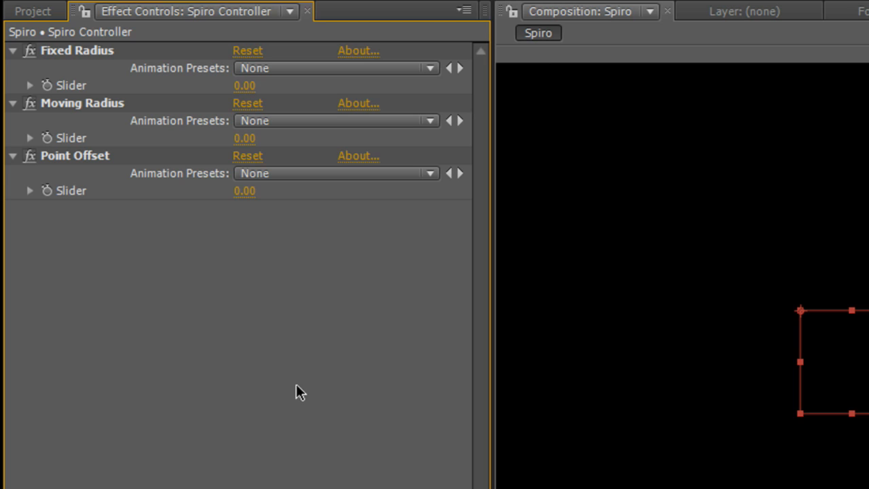
Duplicate Point Offset and name the copy Speed.
left_click(73, 157)
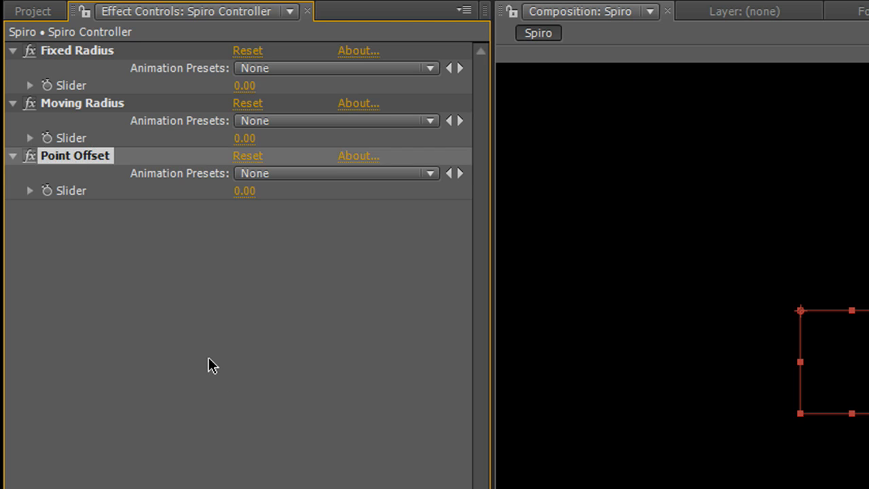
key("ctrl+d")
key("Return")
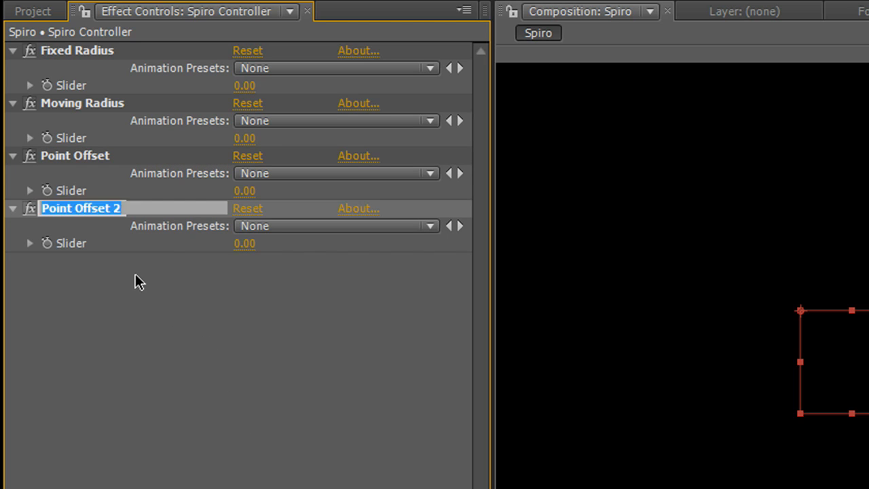
type("Speed")
key("Return")
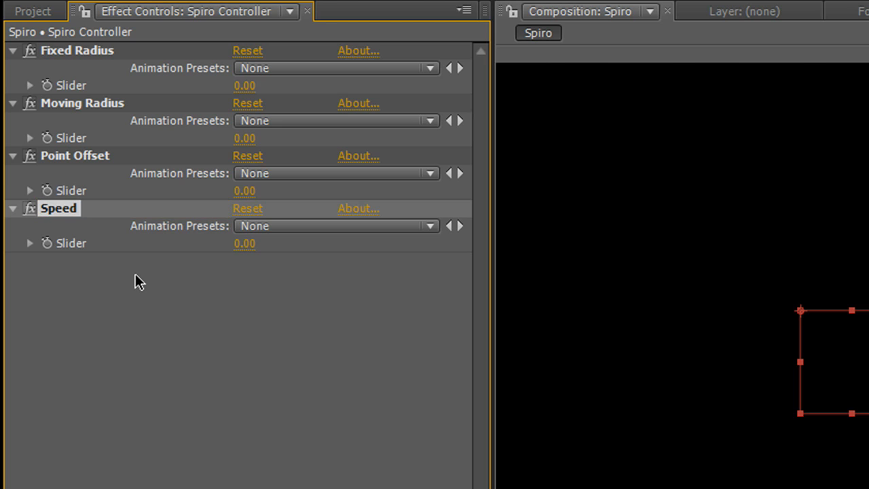
Set the Speed slider range from 0 to 10.
right_click(252, 246)
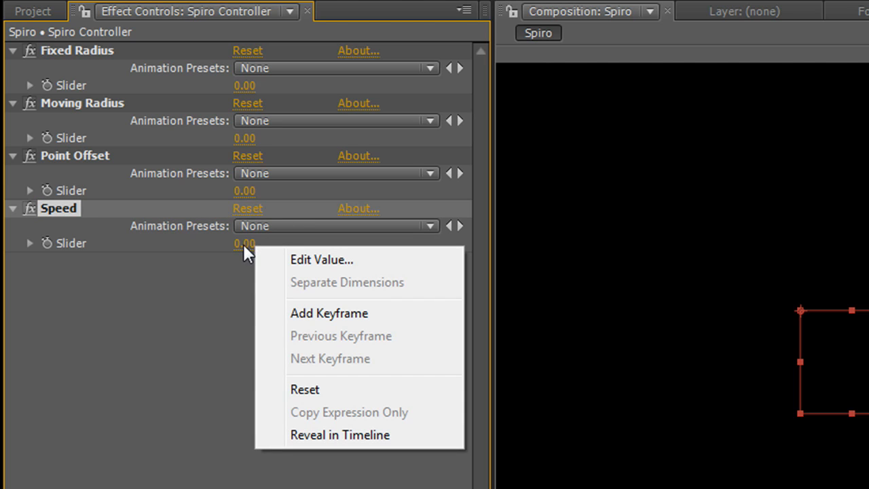
left_click(234, 293)
right_click(248, 245)
left_click(283, 261)
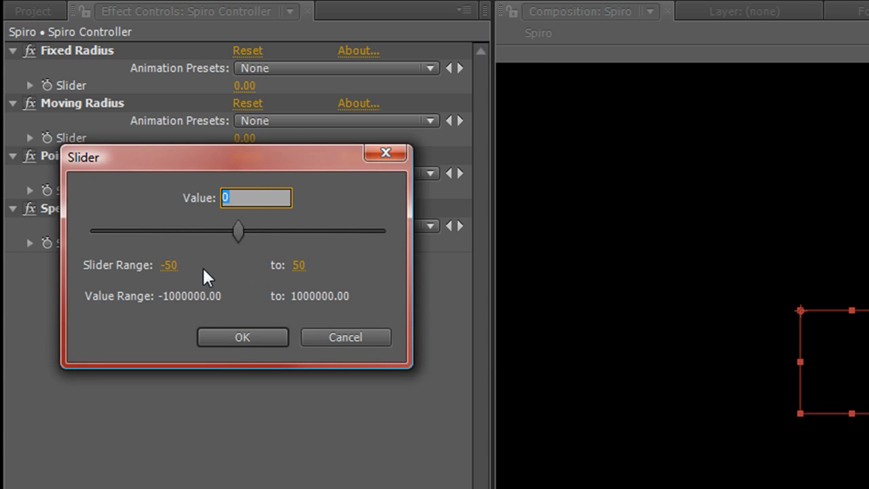
left_click(168, 265)
type("0")
key("Tab")
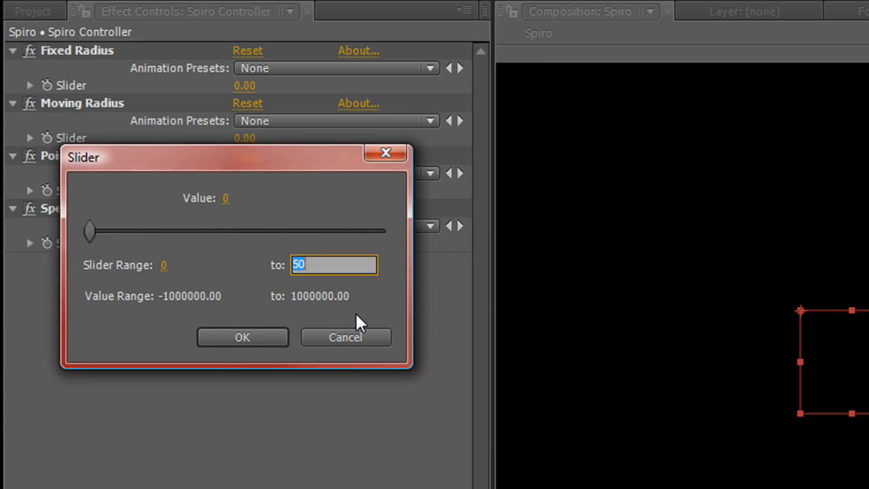
type("10")
key("Return")
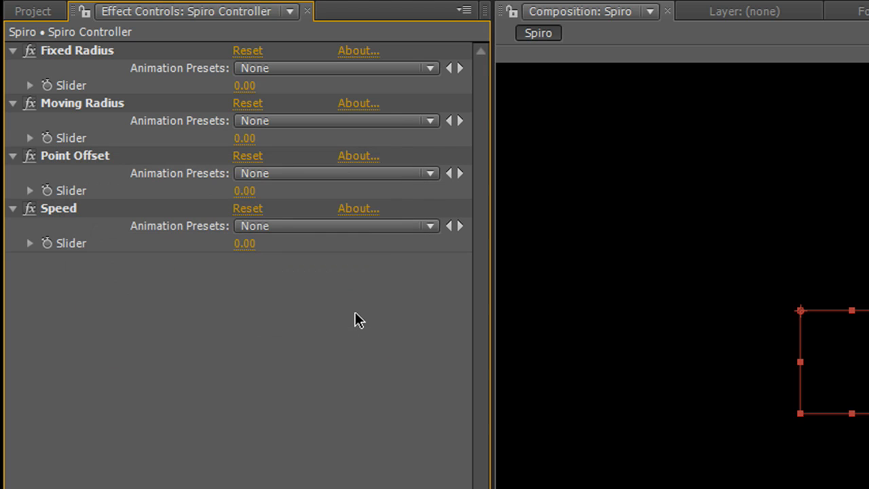
Duplicate Speed and name the copy Scale.
left_click(63, 208)
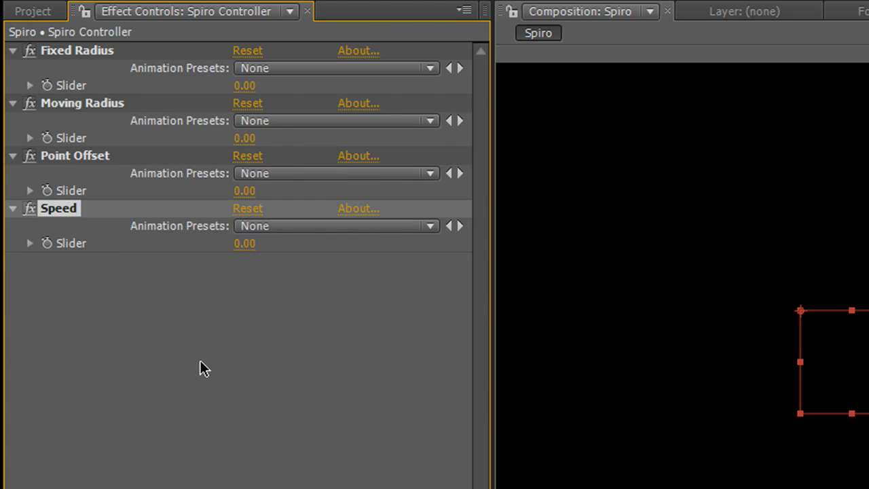
key("ctrl+d")
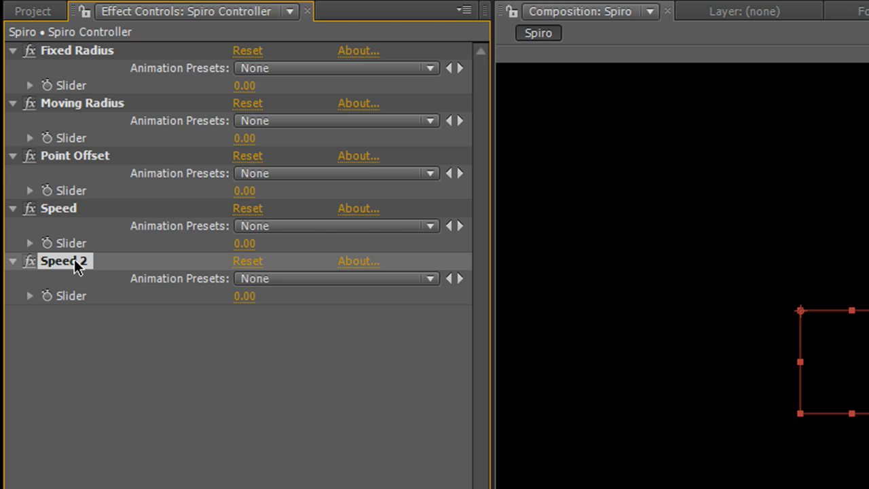
key("Return")
type("Sca")
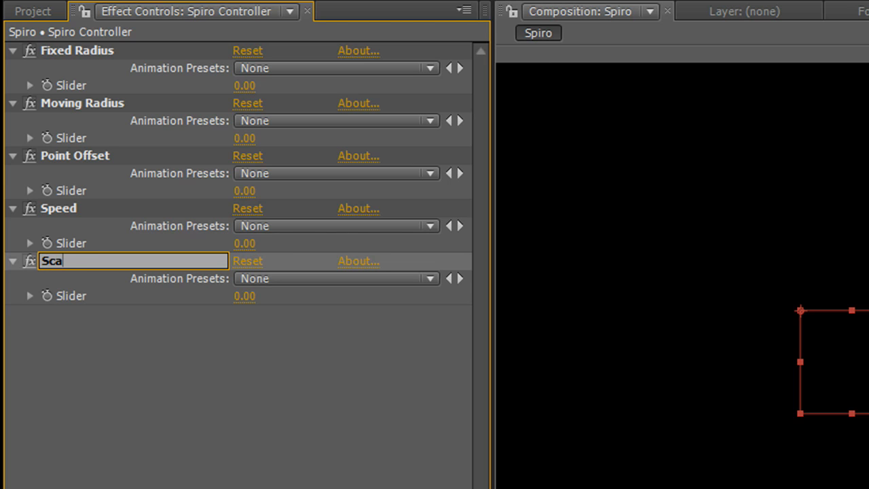
type("le")
key("Return")
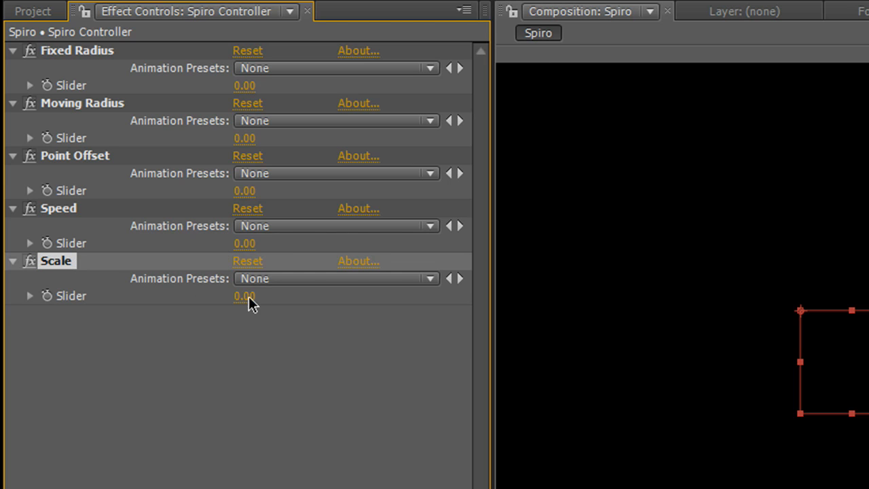
Set the Scale slider range from 1 to 5.
right_click(248, 299)
left_click(273, 314)
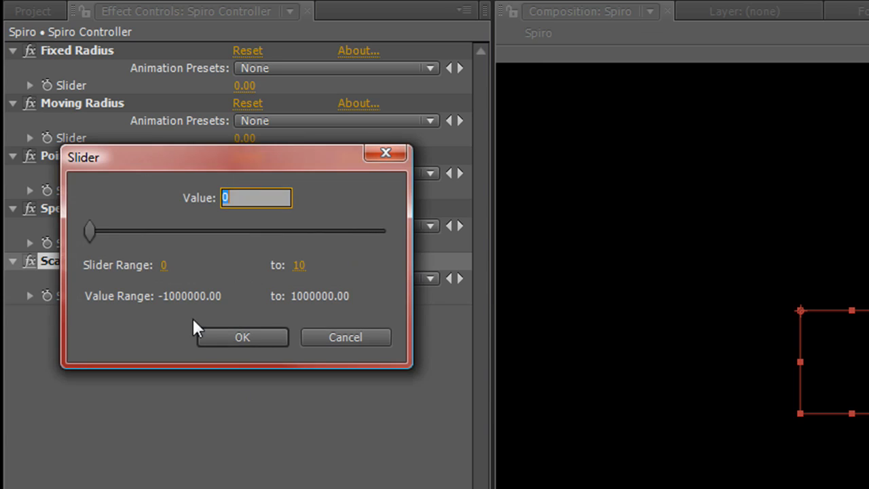
left_click(163, 265)
type("1")
key("Tab")
type("5")
key("Return")
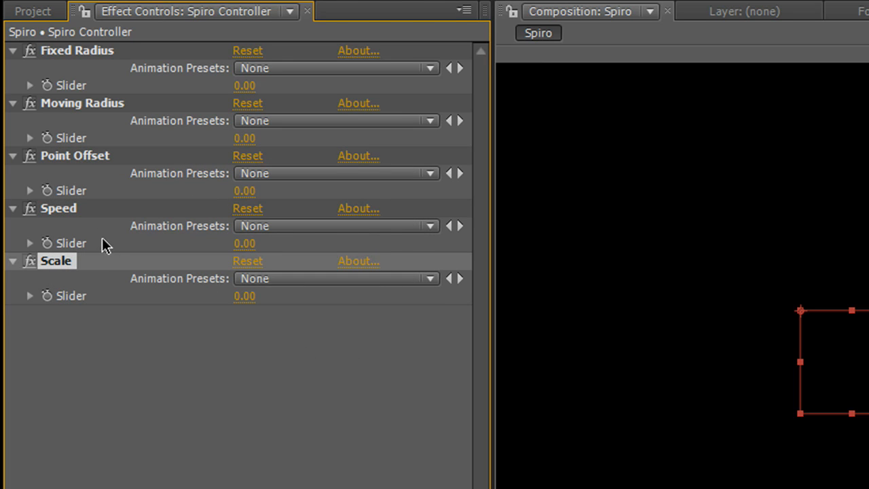
left_click(74, 209)
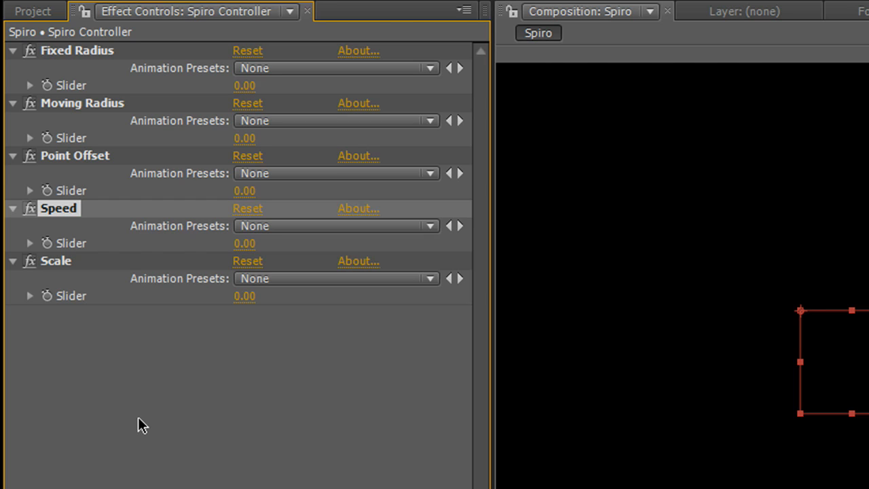
left_click(138, 418)
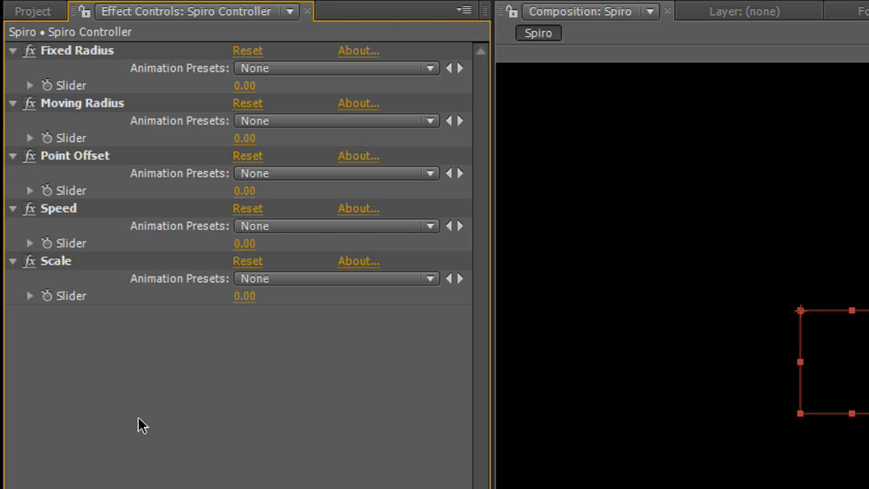
Create a new solid layer matching the composition size.
key("F2")
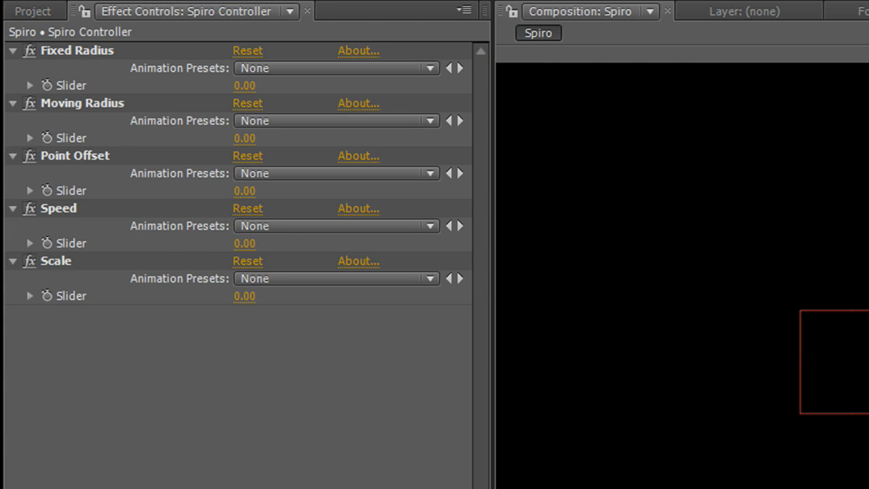
key("ctrl+y")
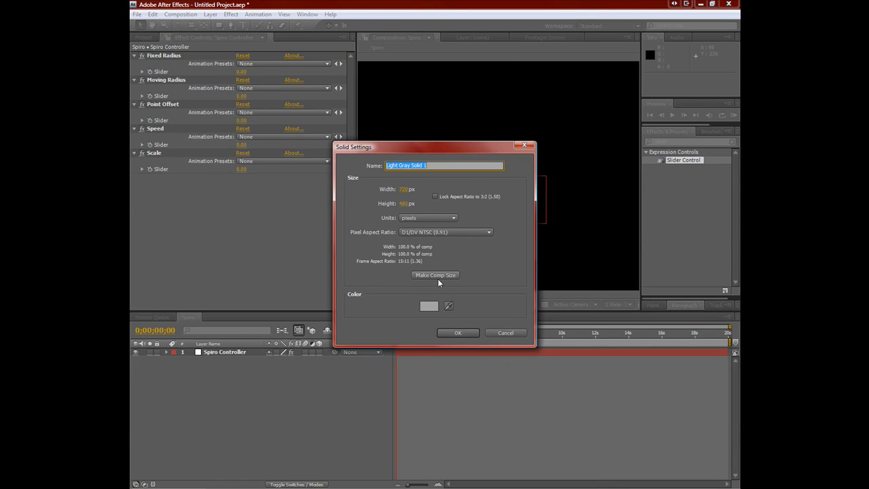
left_click(440, 274)
left_click(458, 333)
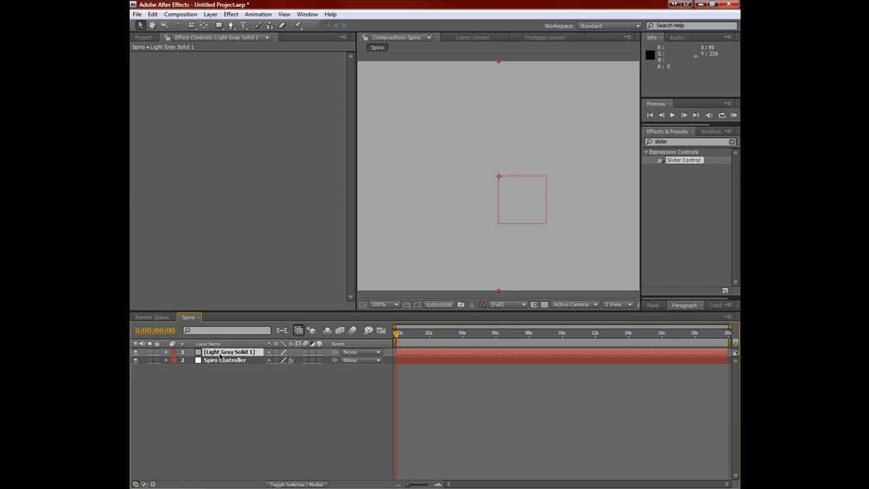
Move the solid below Spiro Controller and rename it Particles.
left_click_drag(221, 352, 227, 397)
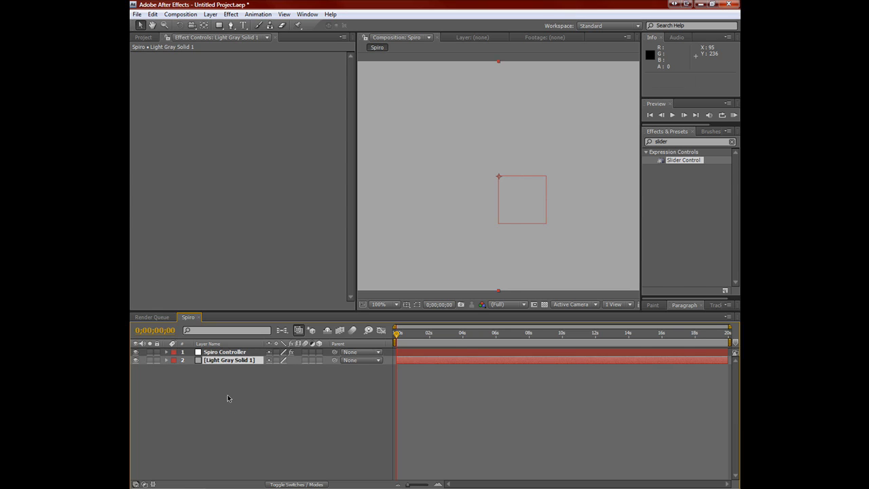
left_click(221, 360)
key("Return")
type("Particles")
key("Return")
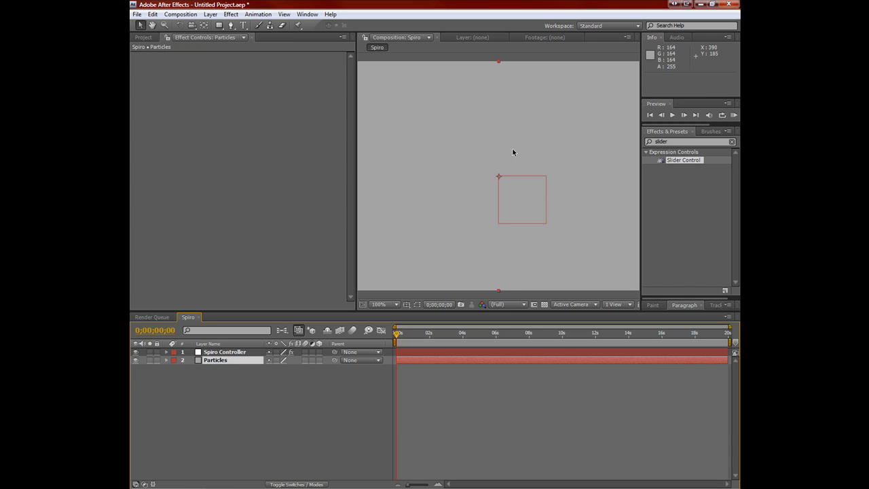
Drag Trapcode Particular from an effects search onto Particles, preview it, then return to frame 0.
left_click(680, 141)
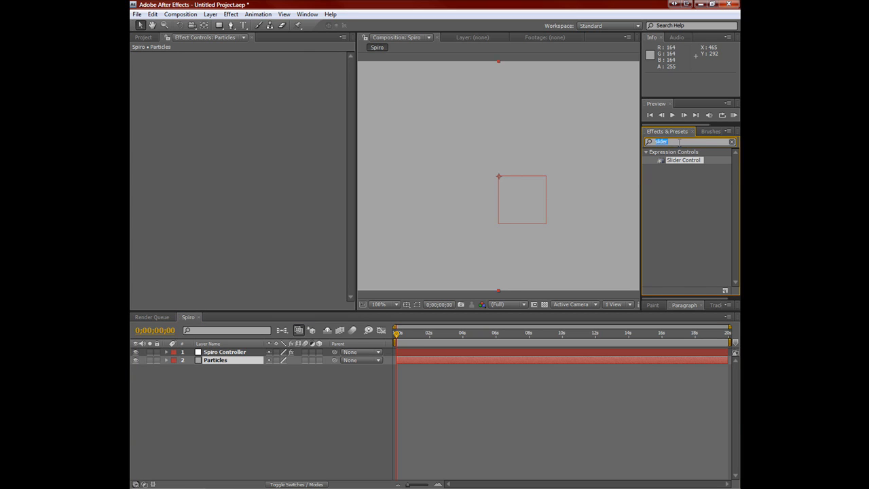
type("part")
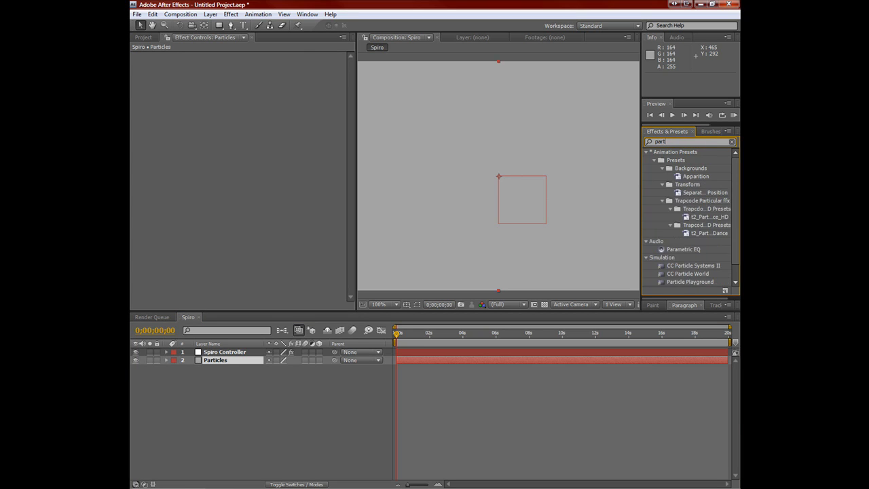
type("iclua")
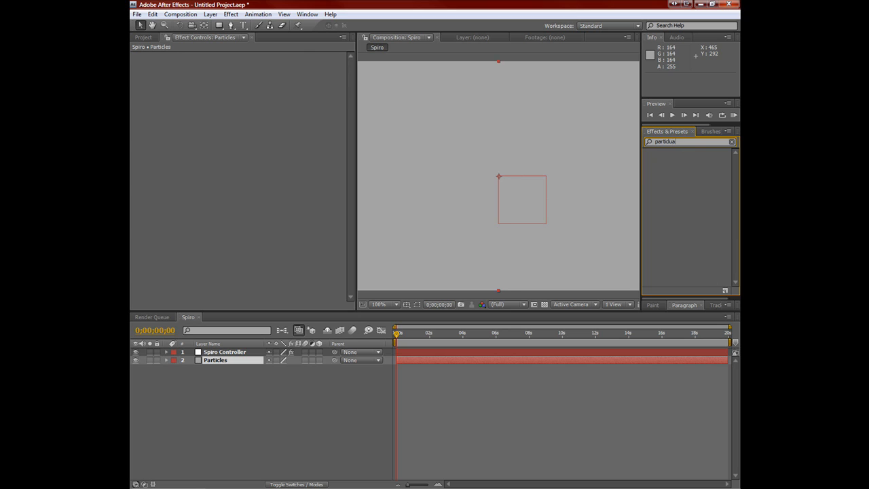
key("BackSpace")
key("BackSpace")
key("BackSpace")
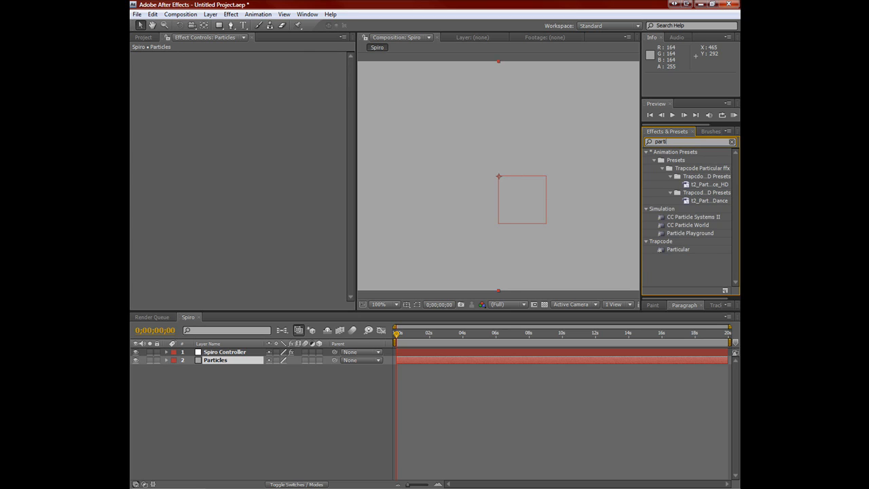
left_click_drag(677, 249, 487, 268)
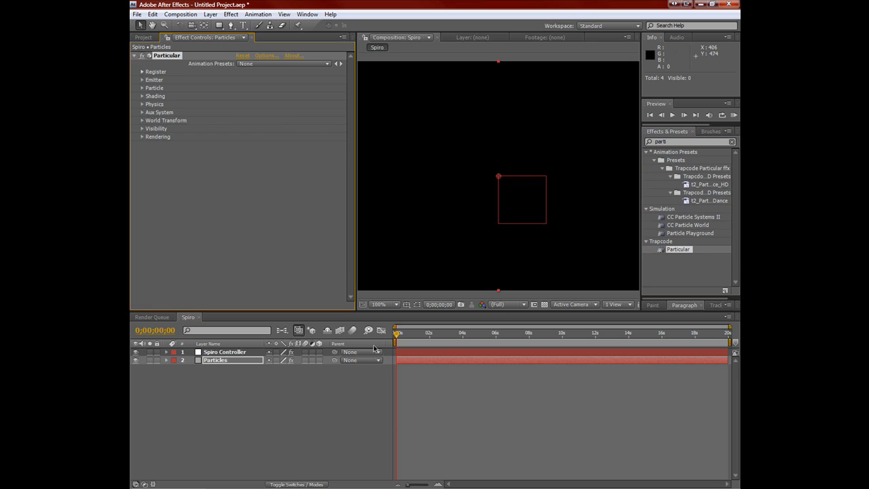
mouse_move(396, 337)
left_mouse_down()
mouse_move(578, 333)
mouse_move(402, 334)
mouse_move(489, 335)
mouse_move(455, 341)
mouse_move(395, 335)
left_mouse_up()
left_click(280, 401)
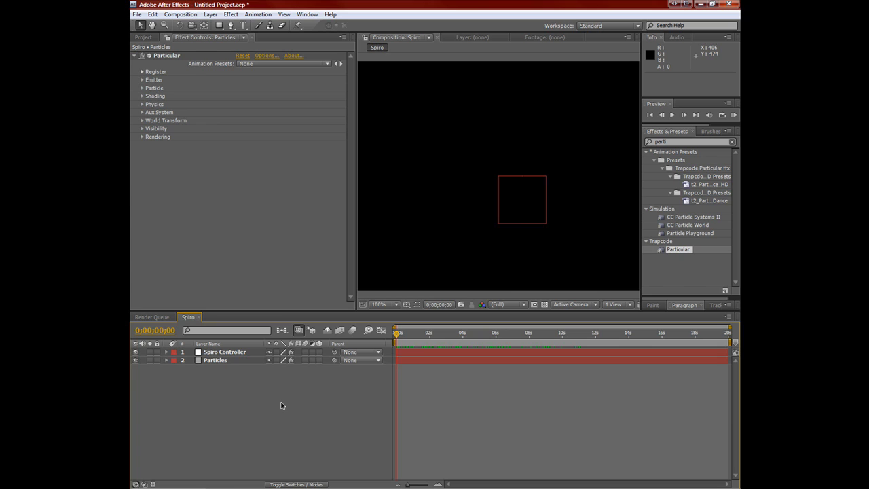
Add an expression 'Fr =' to Particular's Emitter Position XY and dismiss the resulting error.
left_click(143, 82)
scroll(310, 187, "down", 1)
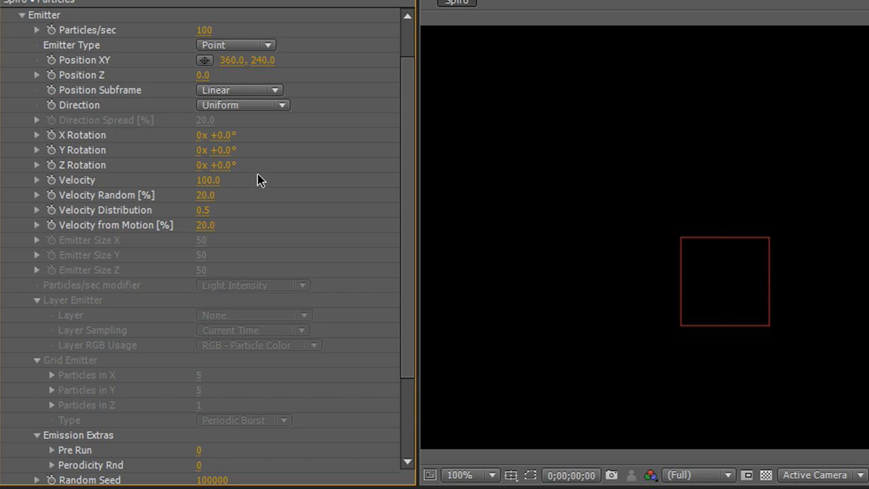
left_click(51, 60, "alt")
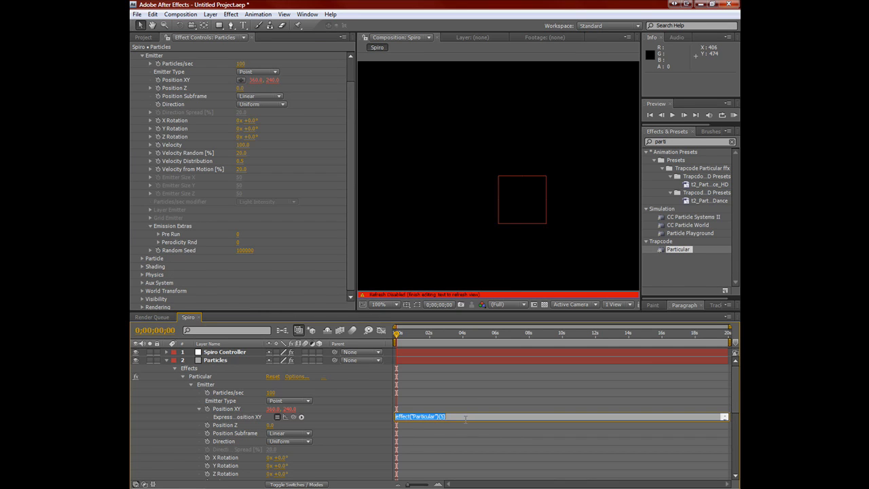
left_click_drag(465, 420, 470, 471)
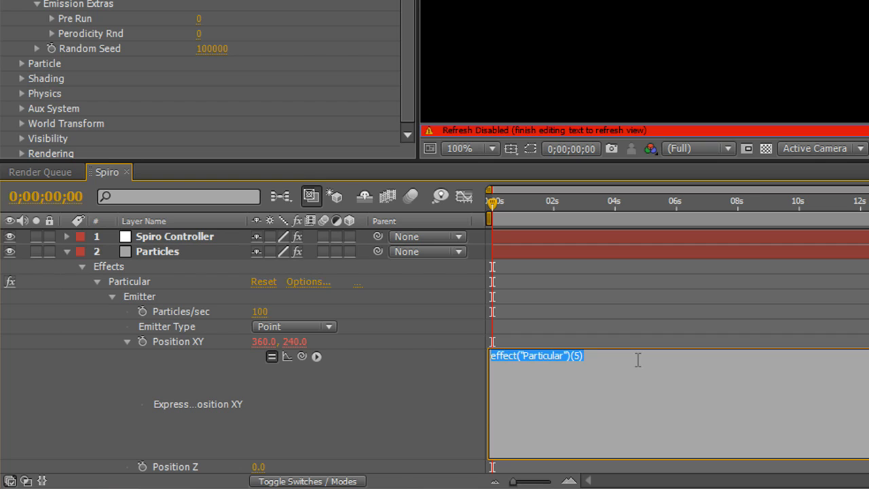
type("Fr")
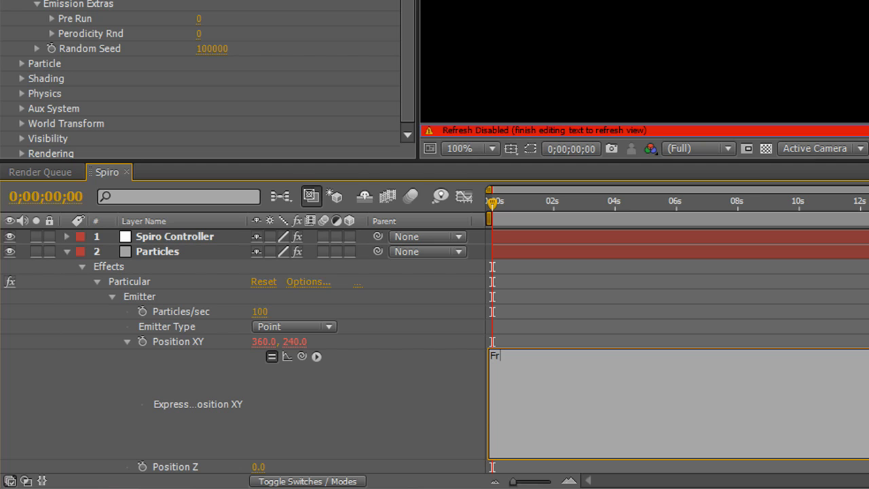
type(" =")
left_click(378, 347)
scroll(378, 346, "down", 7)
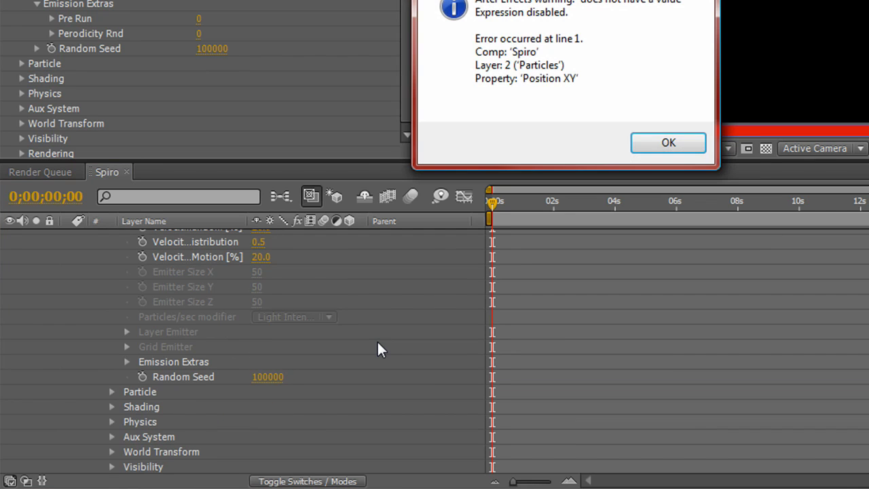
left_click(667, 143)
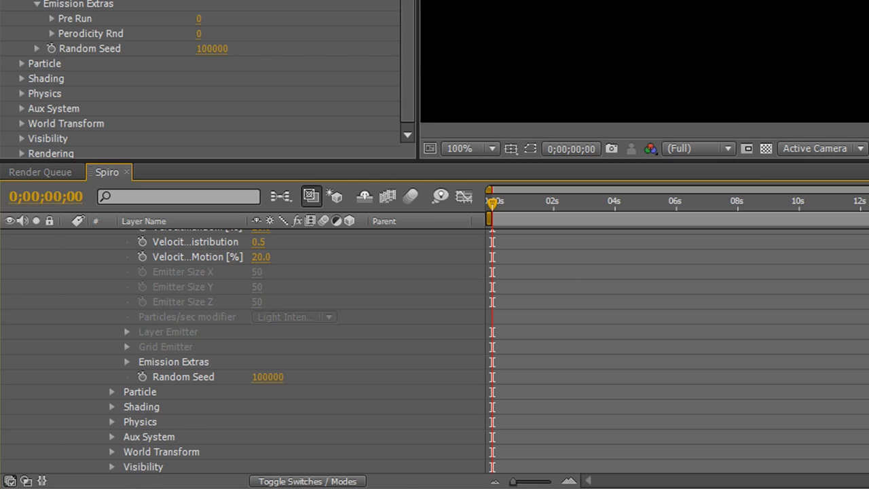
scroll(223, 351, "down", 1)
scroll(364, 349, "up", 8)
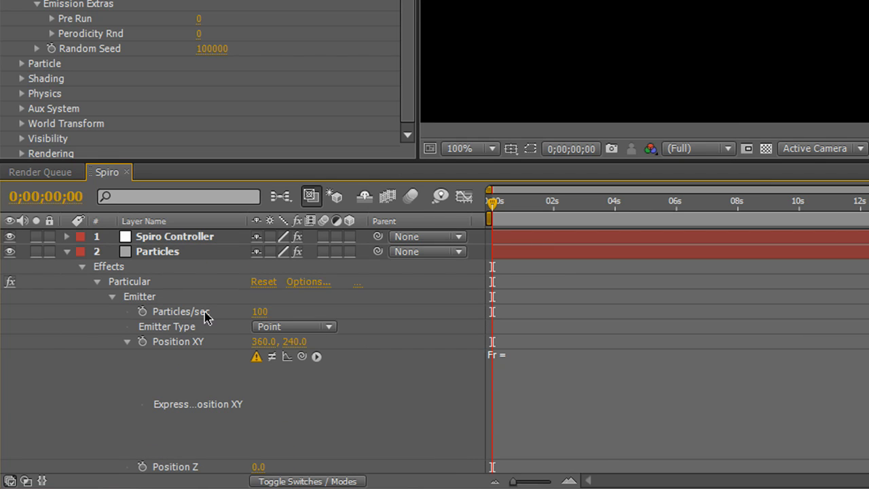
left_click(146, 239)
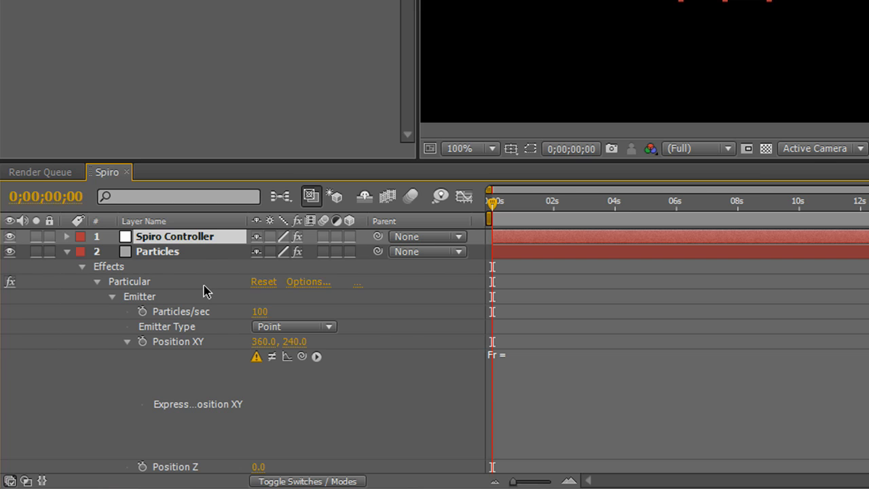
key("e")
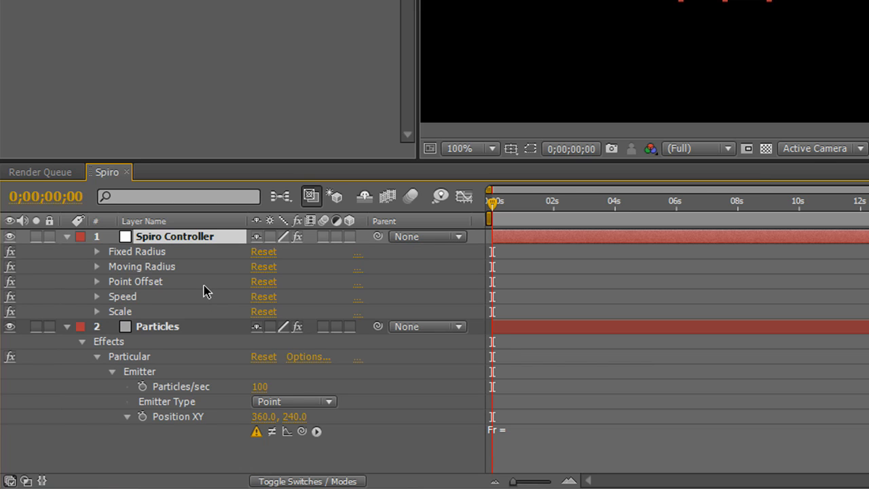
left_click(139, 254)
left_click(125, 314, "shift")
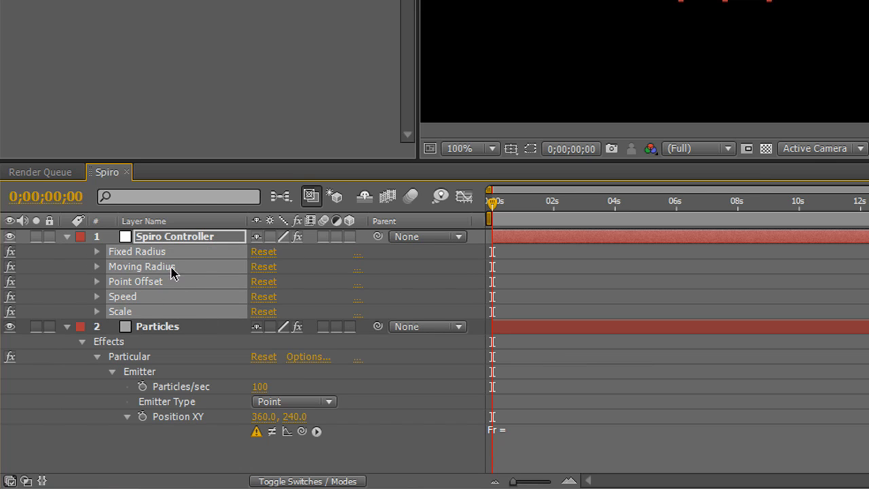
left_click(96, 252)
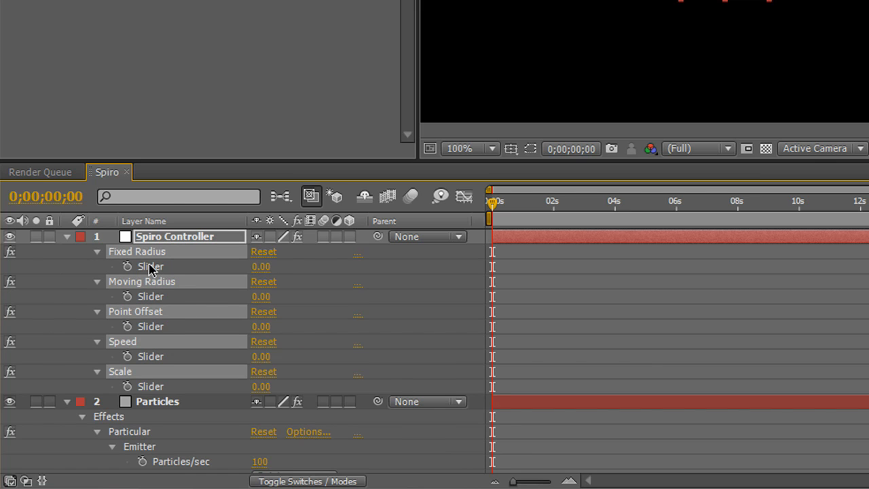
left_click(151, 267)
left_click(160, 296)
left_click(163, 327)
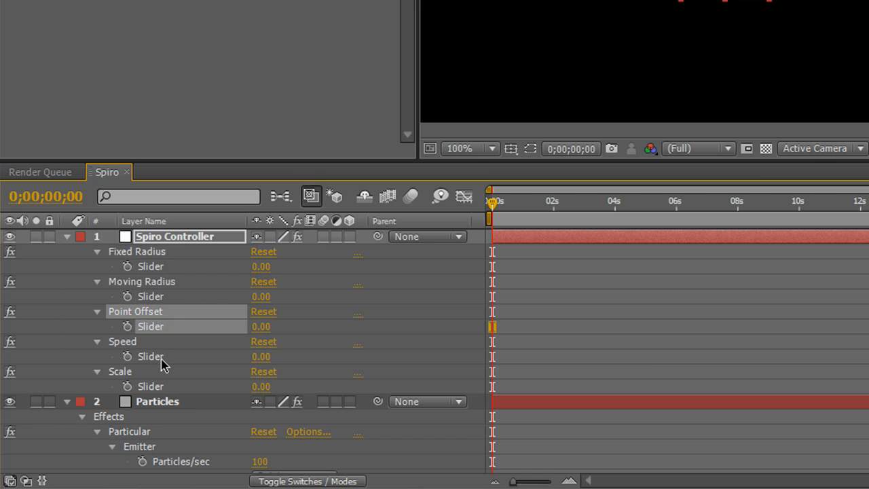
scroll(297, 396, "down", 3)
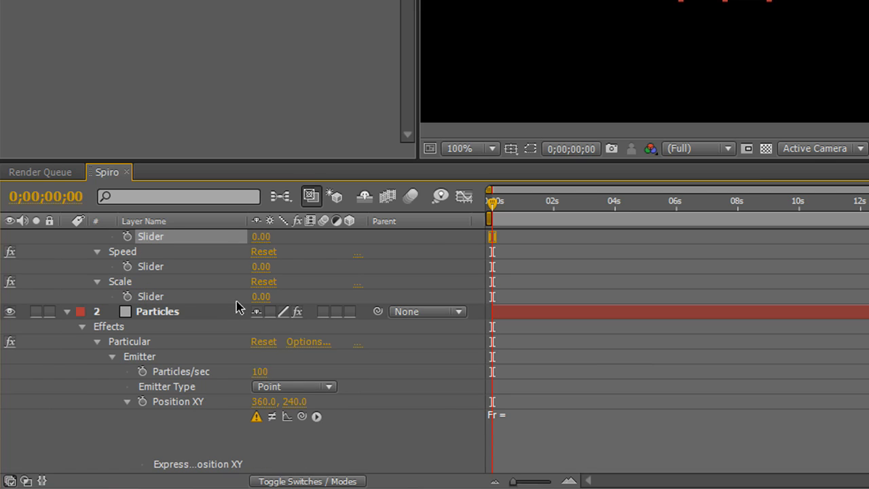
Pick-whip Fr in the Position XY expression to the Fixed Radius slider.
left_click(709, 417)
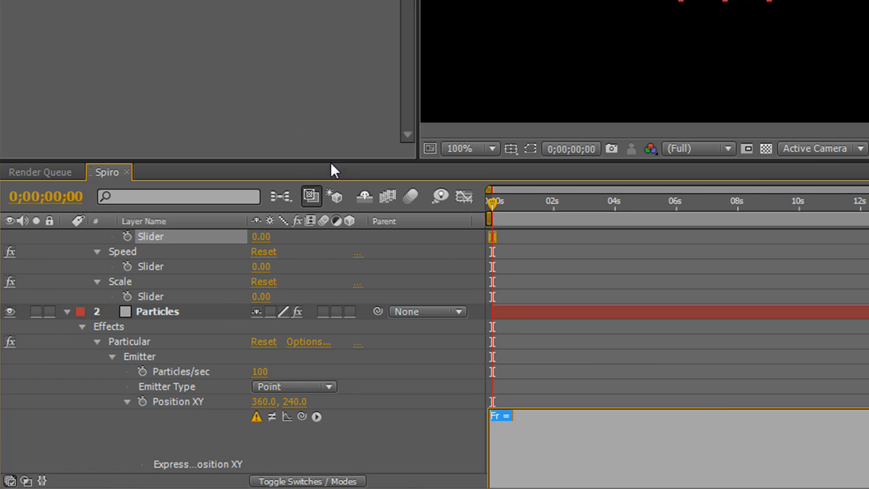
left_click_drag(331, 162, 326, 25)
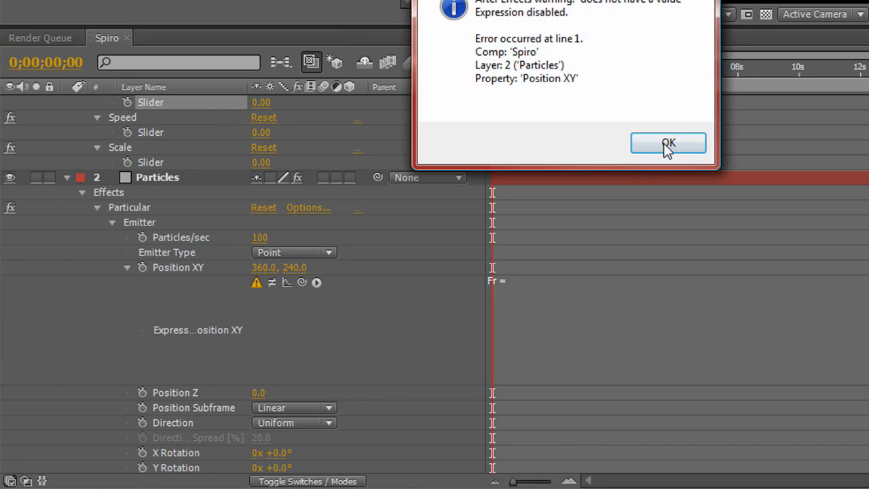
left_click(667, 144)
left_click(677, 311)
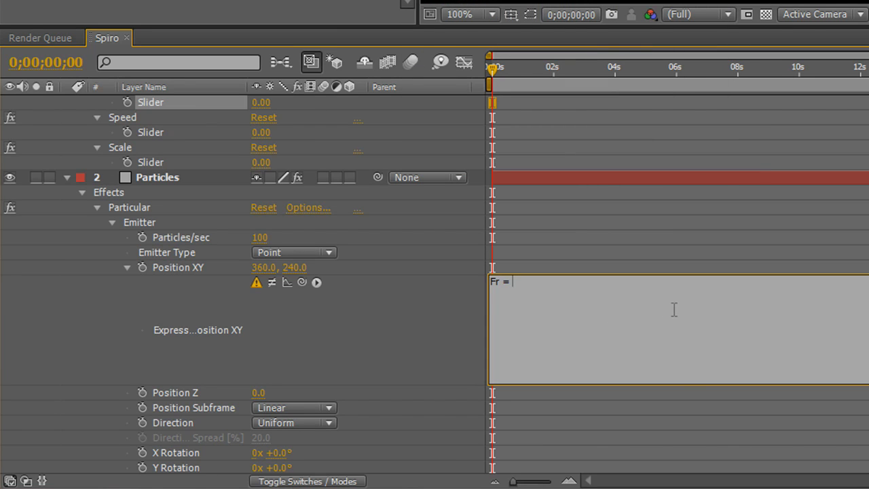
key("KP_Enter")
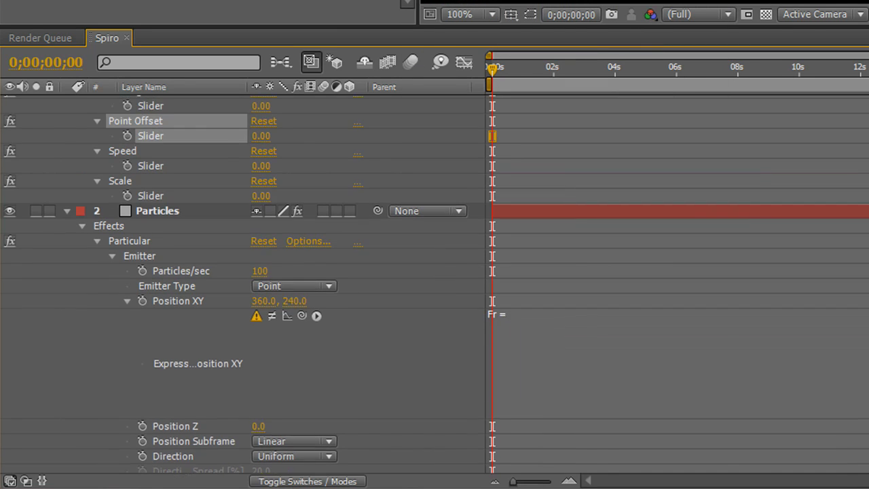
key("Return")
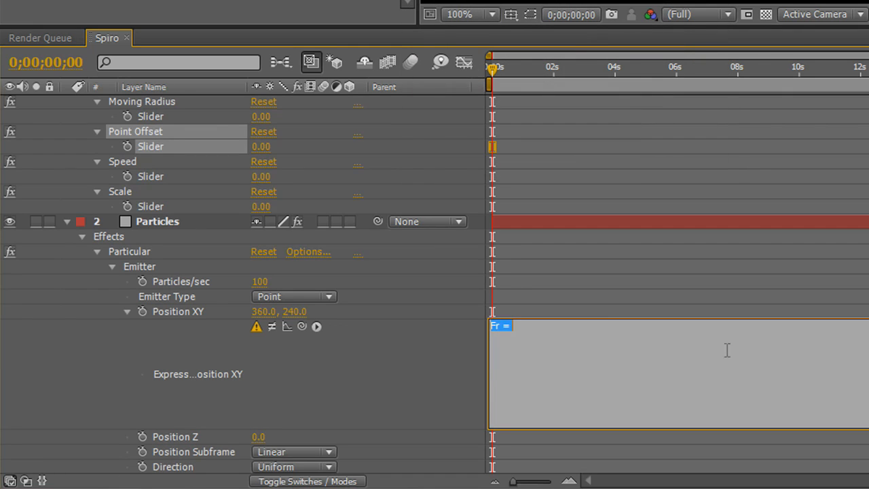
left_click(610, 328)
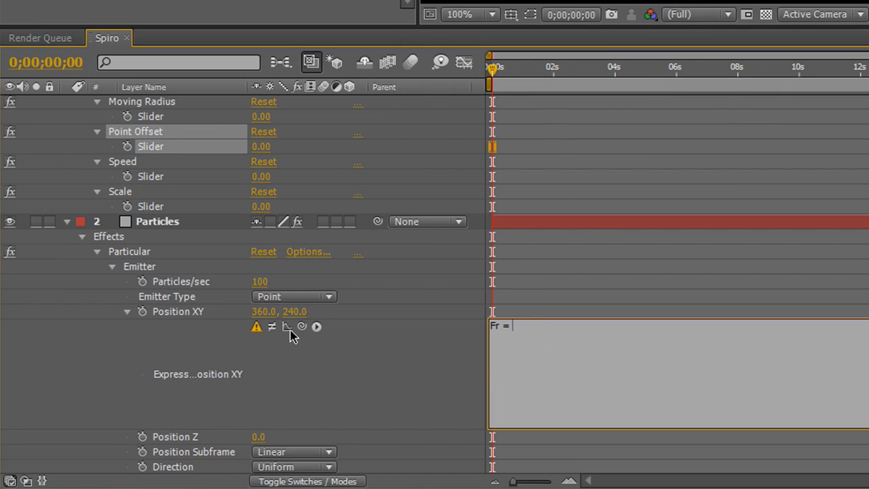
mouse_move(301, 326)
left_mouse_down()
mouse_move(195, 105)
mouse_move(163, 93)
mouse_move(170, 146)
mouse_move(130, 133)
mouse_move(166, 136)
left_mouse_up()
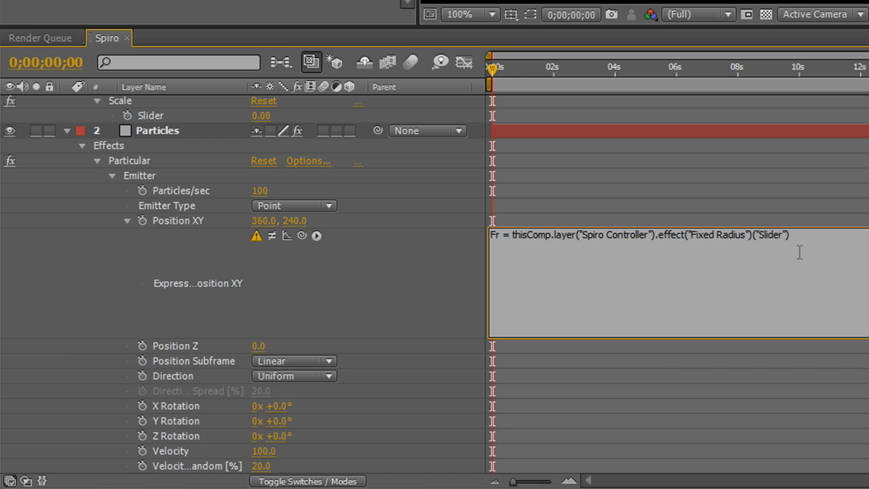
Add an 'Mr =' line linked to the Moving Radius slider.
key("Return")
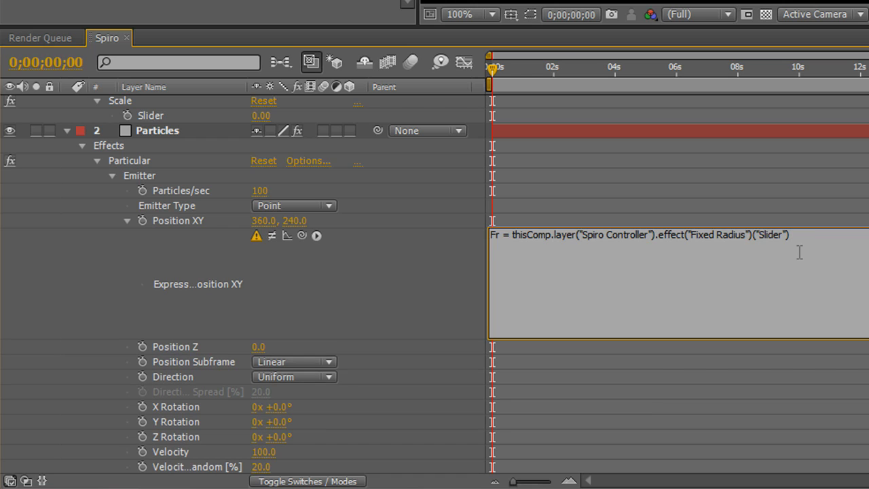
type("Mr =")
left_click_drag(302, 235, 155, 169)
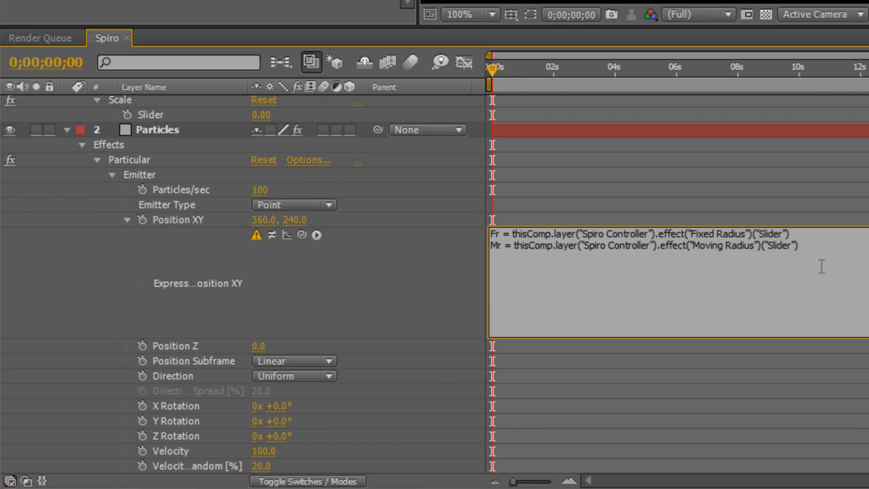
Add expression lines O, Sp and Sc, linked to the Point Offset, Speed (times time) and Scale sliders.
key("Return")
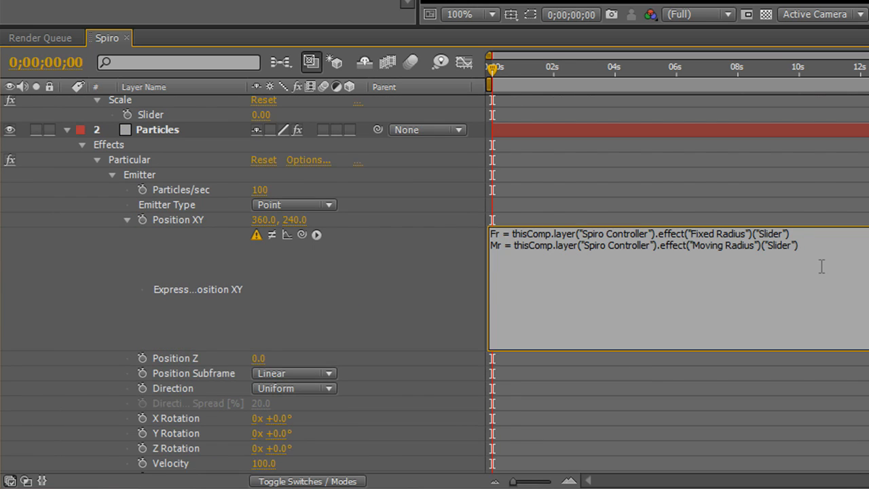
type("O =")
left_click_drag(301, 234, 154, 198)
key("Return")
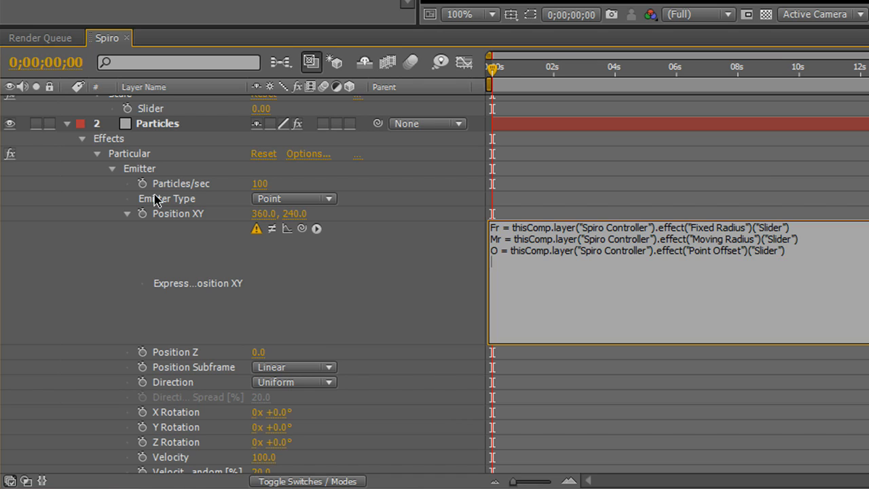
type("Sp =")
left_click_drag(301, 229, 163, 149)
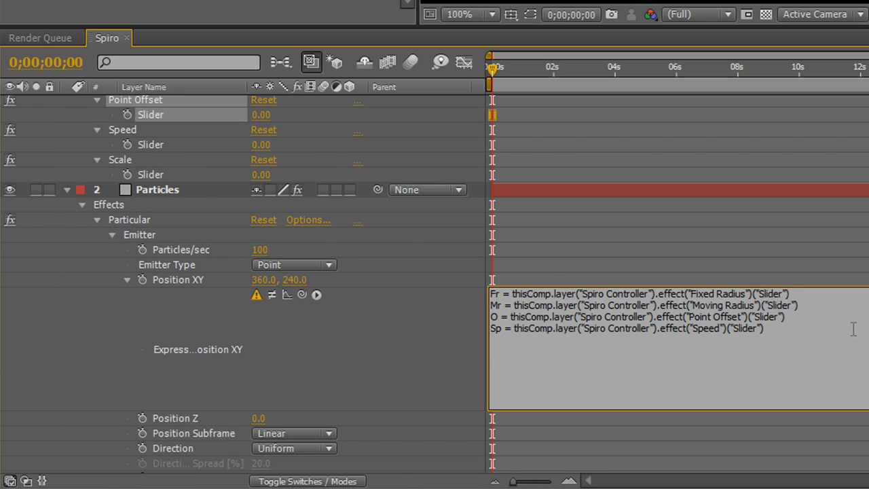
type("*time")
key("Return")
type("Sc =")
left_click_drag(301, 294, 150, 176)
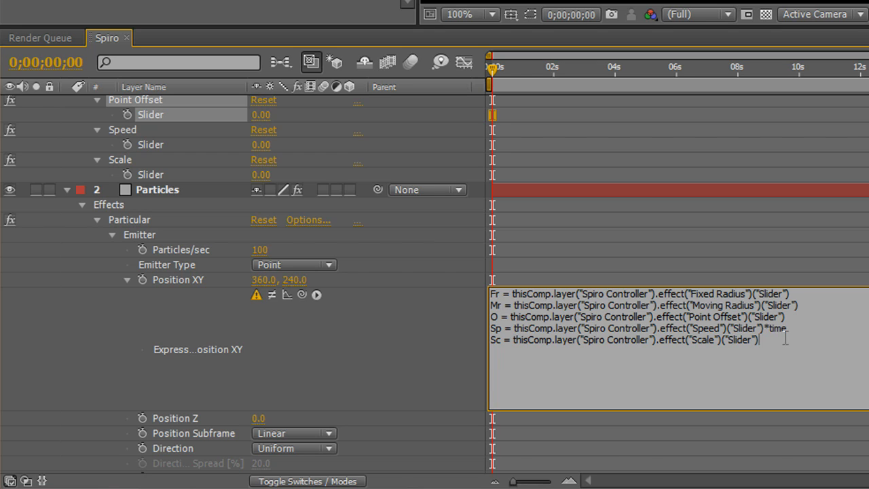
Add the guard lines if(Mr==0) Mr = 1 and if(Fr==0) Fr = 1 to the expression.
key("Return")
key("Return")
type("if(Mr==0) Mr")
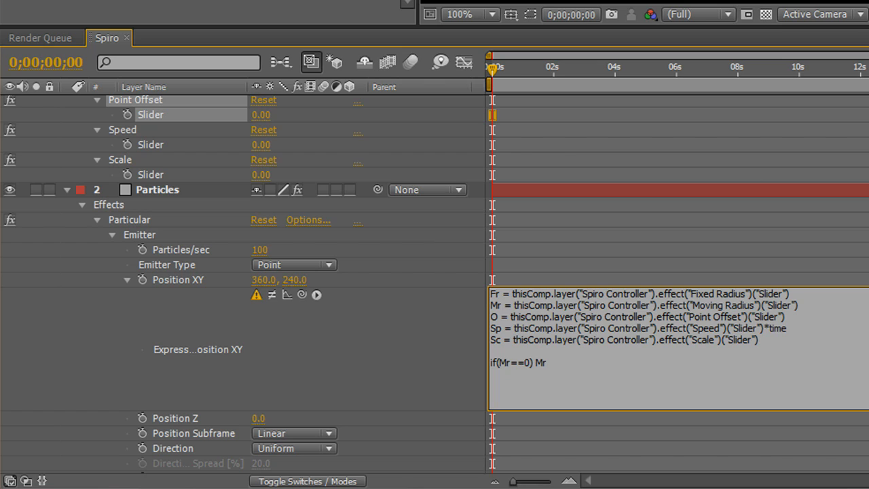
type(" = 1")
key("Return")
type("if(Fr==1")
key("BackSpace")
type("0) Fr = 1")
key("Return")
key("Return")
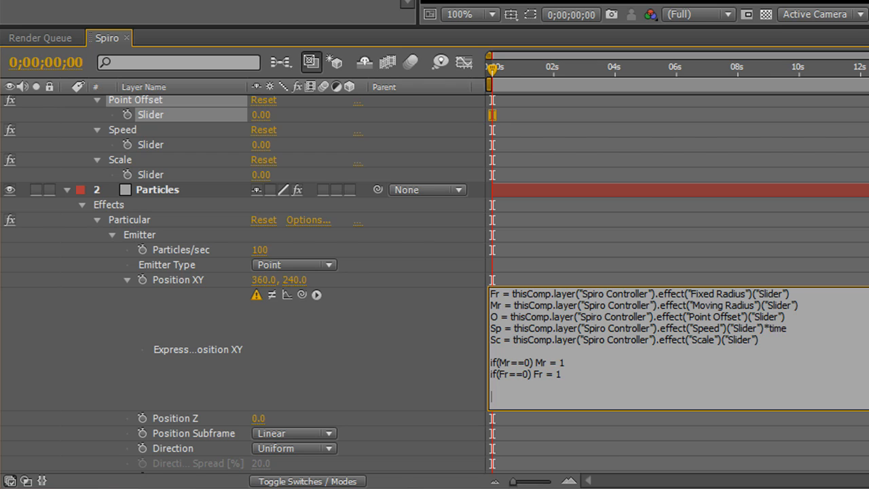
Write the line x = (Fr+Mr)*Math.cos(Sp) - (Mr+O)*Math.cos(((Fr+Mr)/Mr)*Sp) with lowercase x.
type("X = (Fr+Mr)*Math.cos")
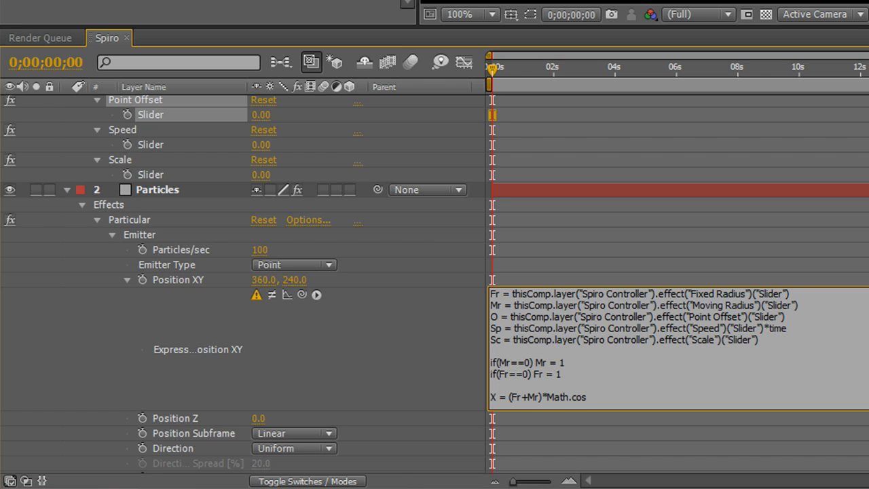
type("(Sp) - (Mr+O)*Math.cos")
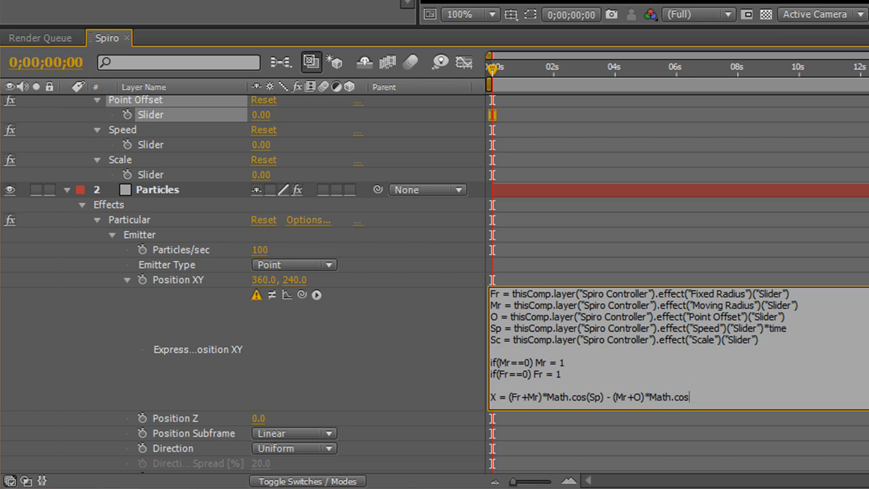
type("(((Fr+Mr)/Mr)*Sp)")
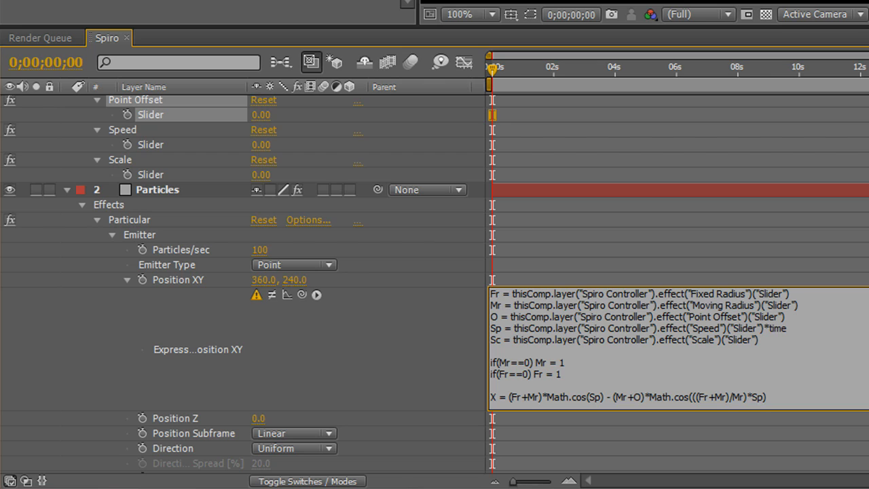
left_click(495, 397)
type("x")
key("Delete")
key("End")
Duplicate the x line as a y line, replacing both Math.cos calls with Math.sin.
key("shift+Home")
key("ctrl+c")
key("End")
key("Return")
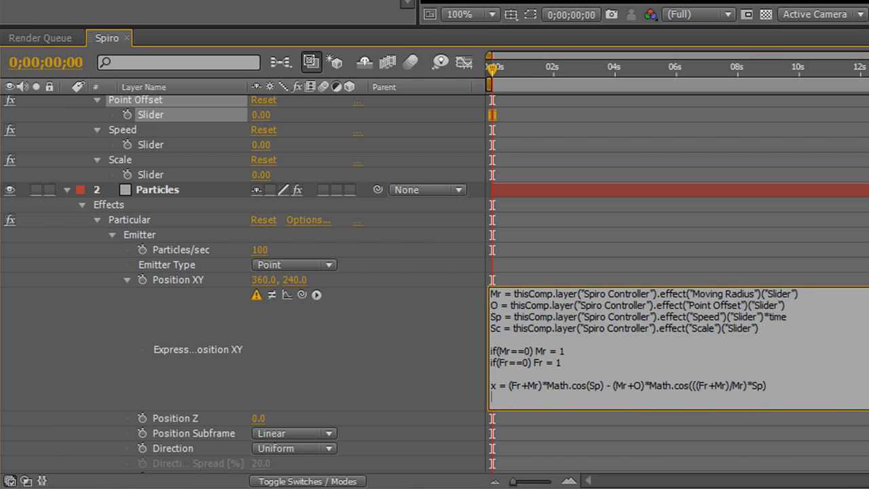
key("ctrl+v")
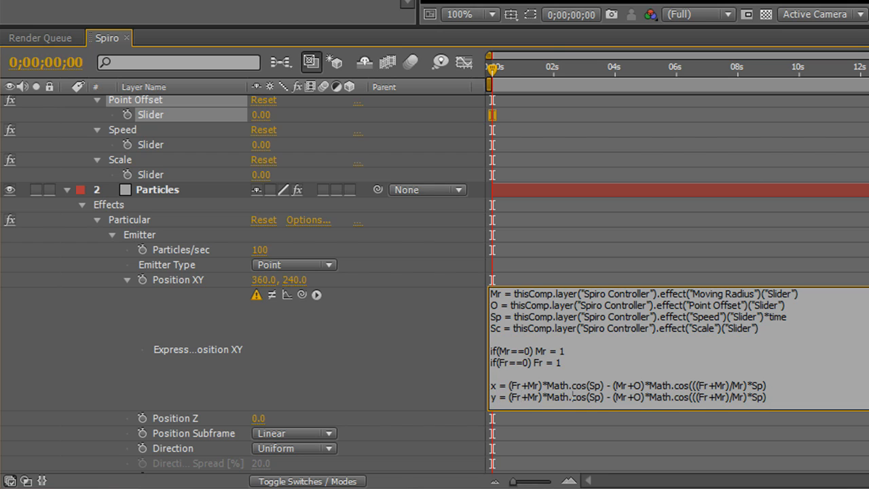
left_click_drag(572, 397, 582, 396)
key("shift+Right")
type("sin")
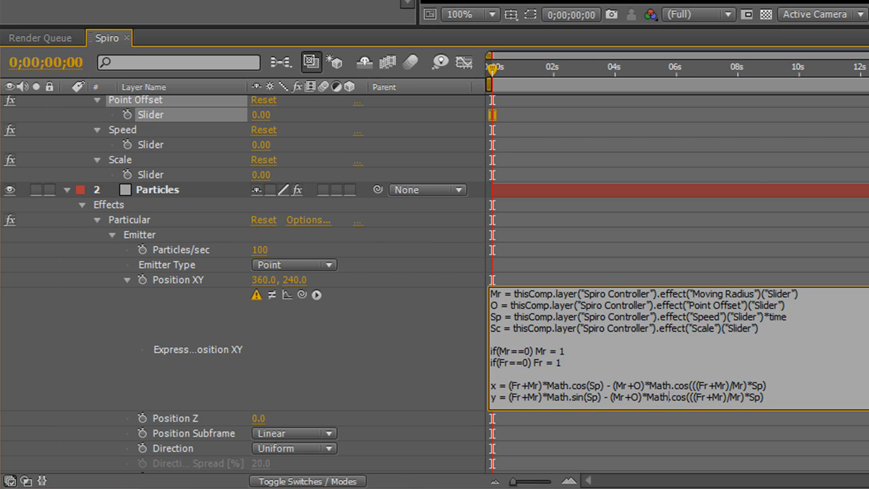
left_click_drag(673, 396, 685, 397)
type("sin")
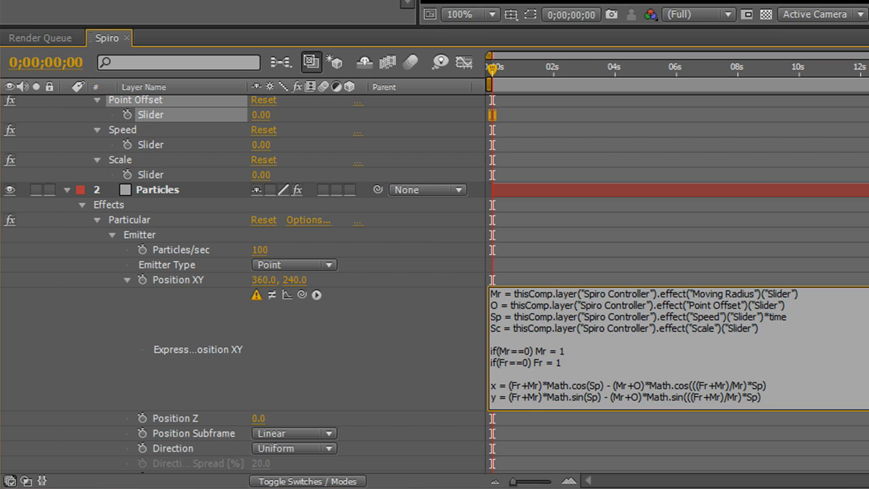
key("Return")
key("Return")
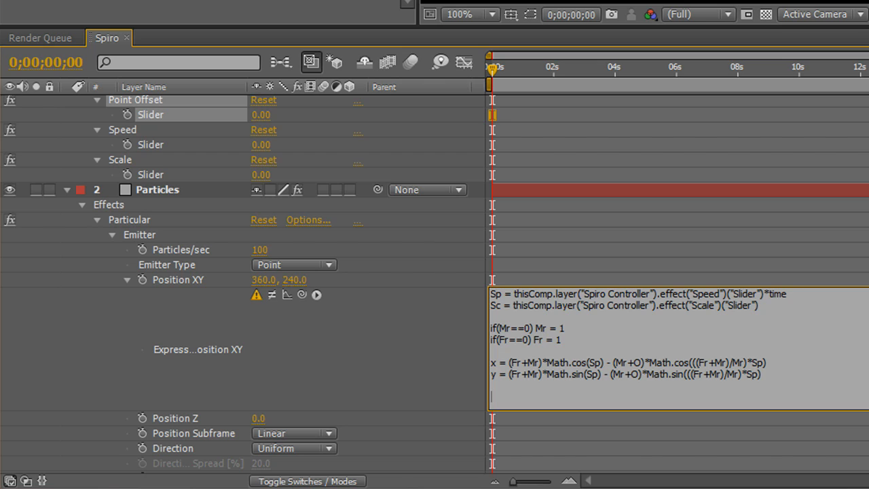
Type the final line [thisComp.width/2,thisComp.height/2] + [x,y]*Sc, correcting the 'wisth' typo.
type("[thisComp.wisth")
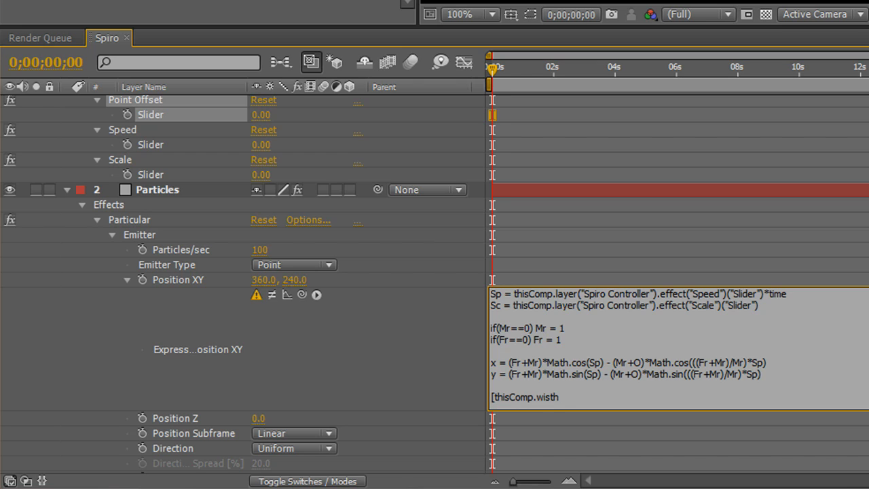
type("/2")
key("Left")
key("Left")
key("Left")
key("Left")
key("BackSpace")
type("d")
key("End")
type(",thisComp.height/2")
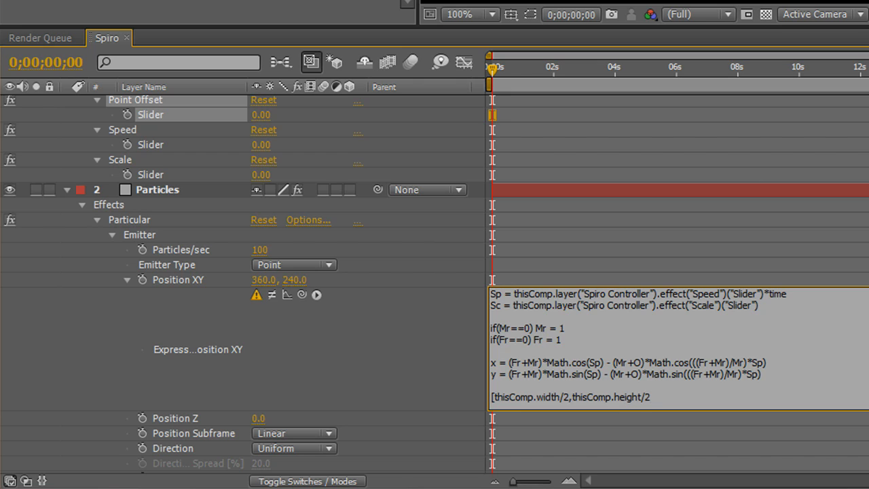
type("] + [x,y]*Sc")
Dismiss the expression error and paste in the corrected semicolon version of the Position XY expression.
key("KP_Enter")
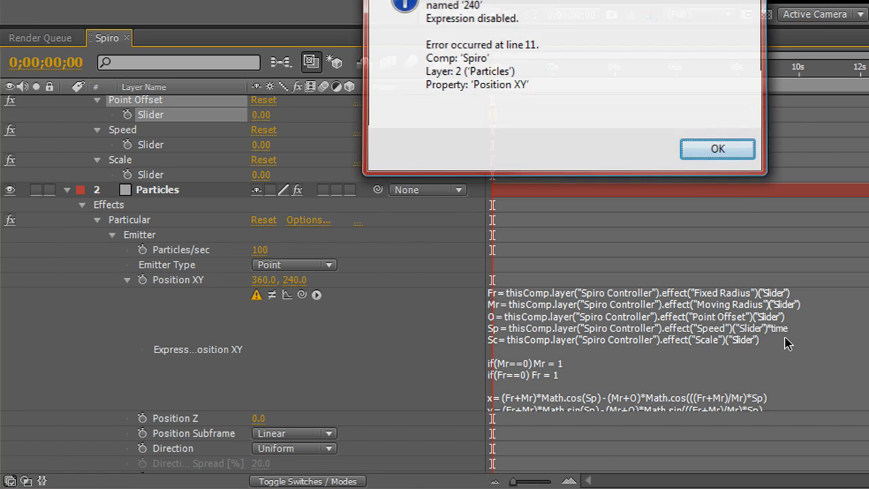
key("Return")
left_click(785, 339)
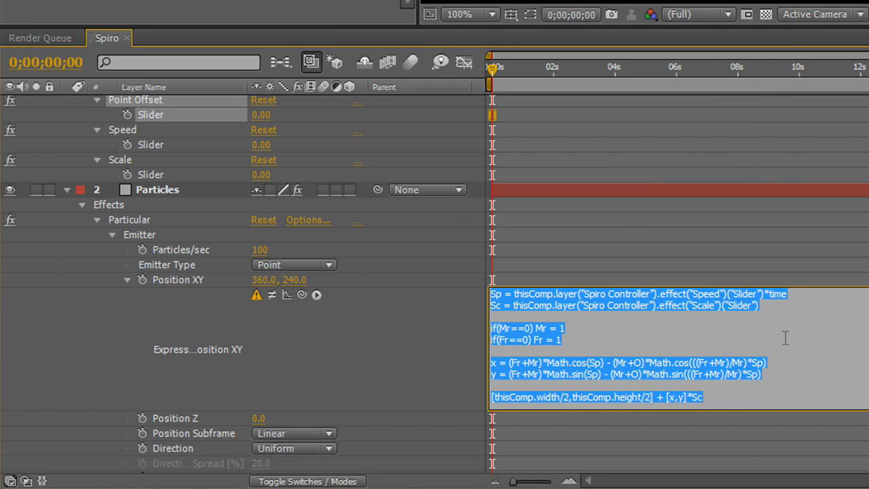
key("ctrl+v")
key("KP_Enter")
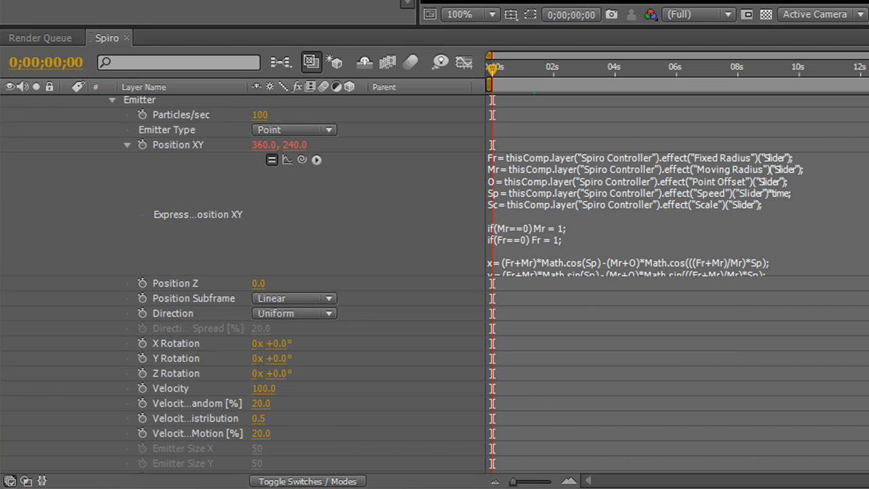
Insert the y line and the final centred position line, then commit the expression.
left_click(753, 229)
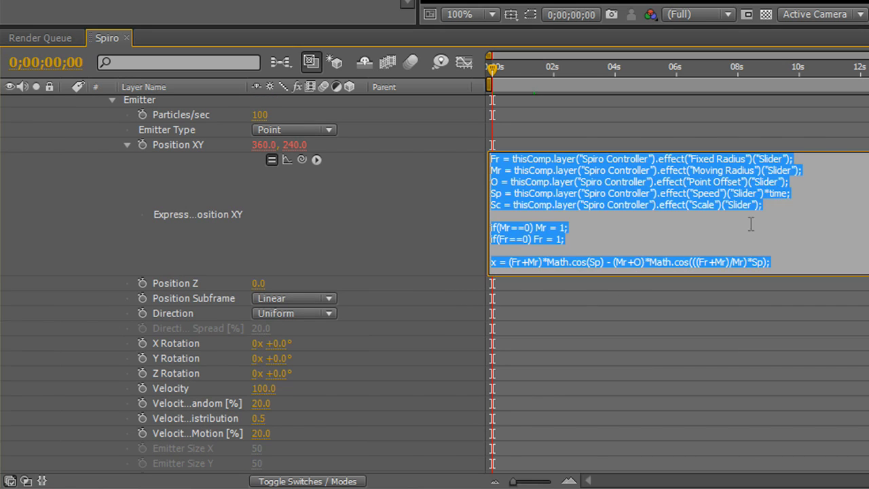
left_click(857, 218)
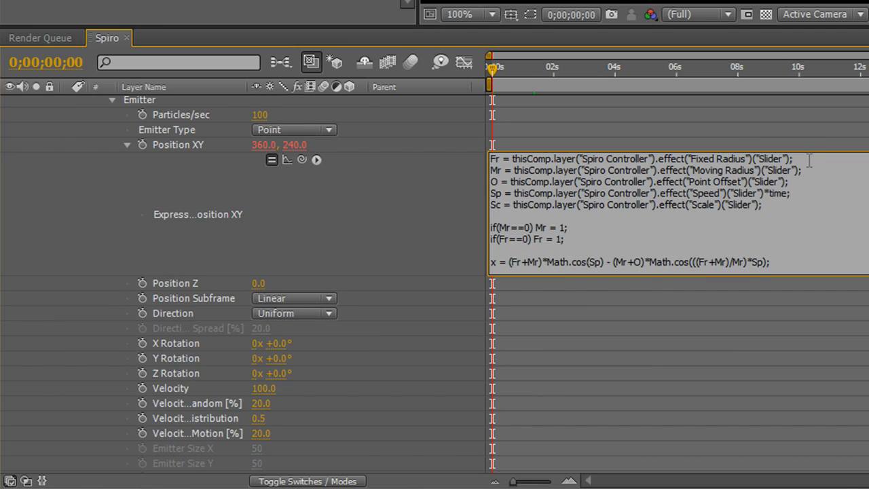
left_click(812, 182)
left_click(620, 229)
type("y = (Fr+Mr)*Math.sin(Sp) - (Mr+O)*Math.sin(((Fr+Mr)/Mr)*Sp);  [thisComp.width/2,thisComp.height/2] + [x,y]*Sc;")
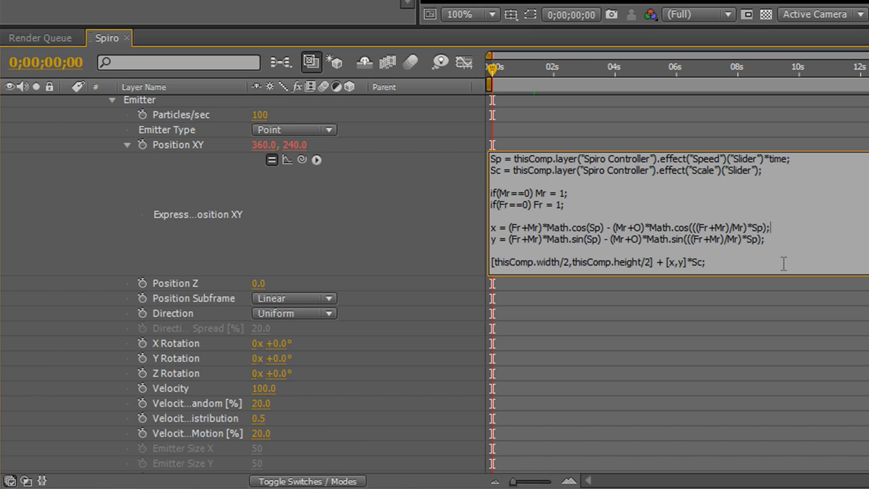
key("KP_Enter")
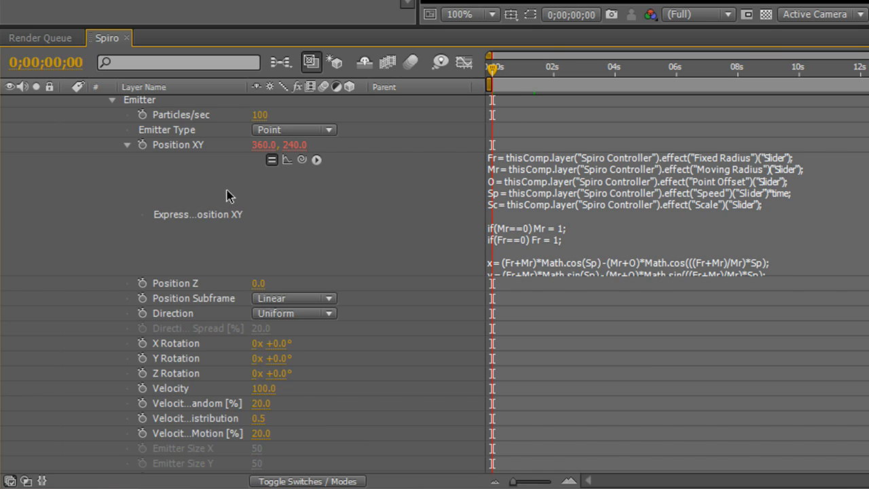
Collapse the Particles and Spiro Controller layers and enlarge the Composition viewer.
scroll(200, 192, "up", 3)
left_click(66, 190)
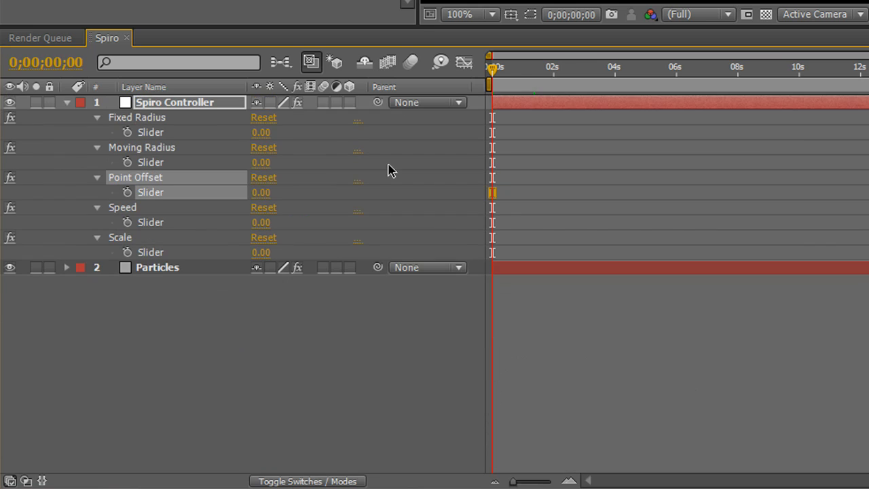
left_click_drag(425, 27, 432, 187)
left_click(67, 262)
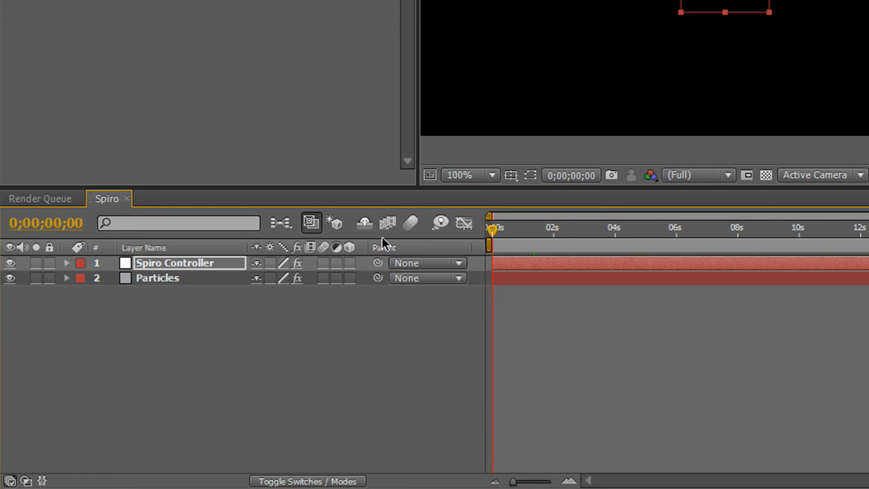
left_click_drag(414, 181, 303, 182)
Scrub around 3–4 seconds to preview the particles, then show the Spiro Controller's sliders.
left_click_drag(491, 229, 628, 259)
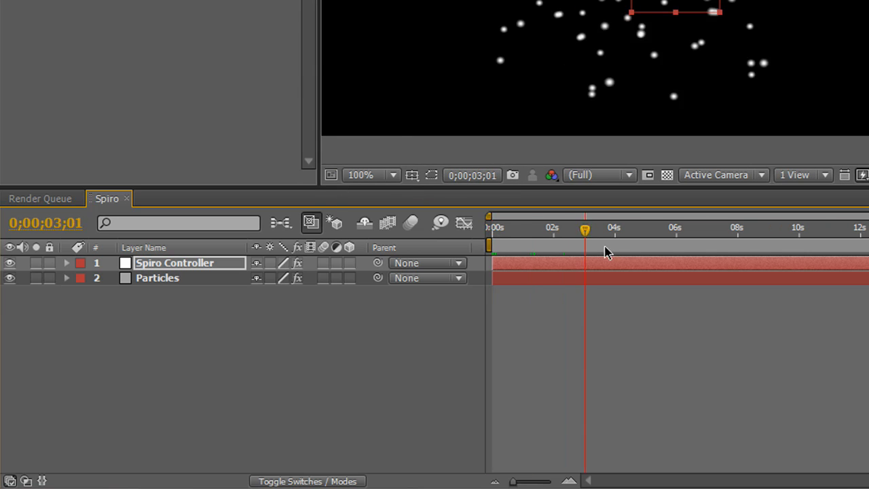
left_click_drag(520, 331, 490, 324)
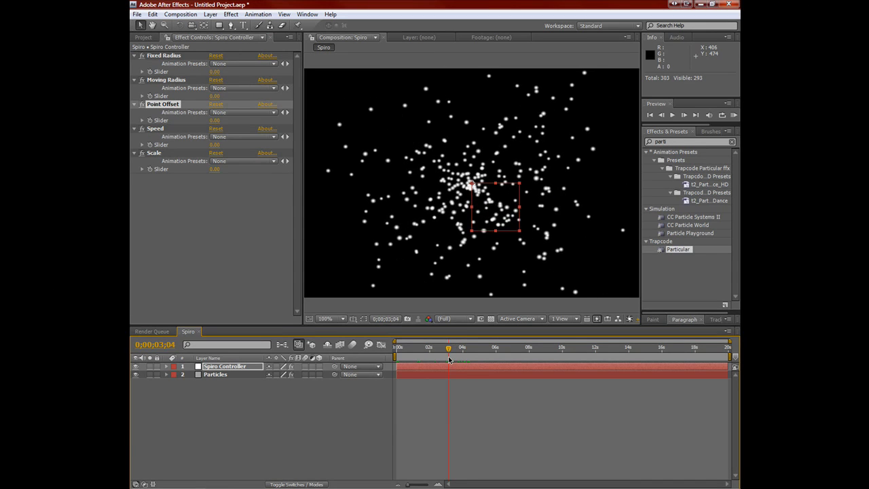
left_click_drag(449, 360, 388, 352)
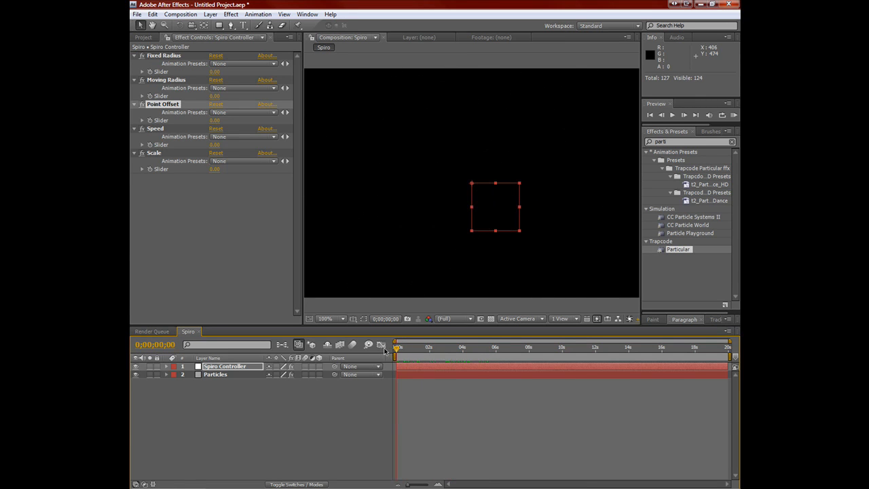
left_click(237, 369)
left_click(230, 193)
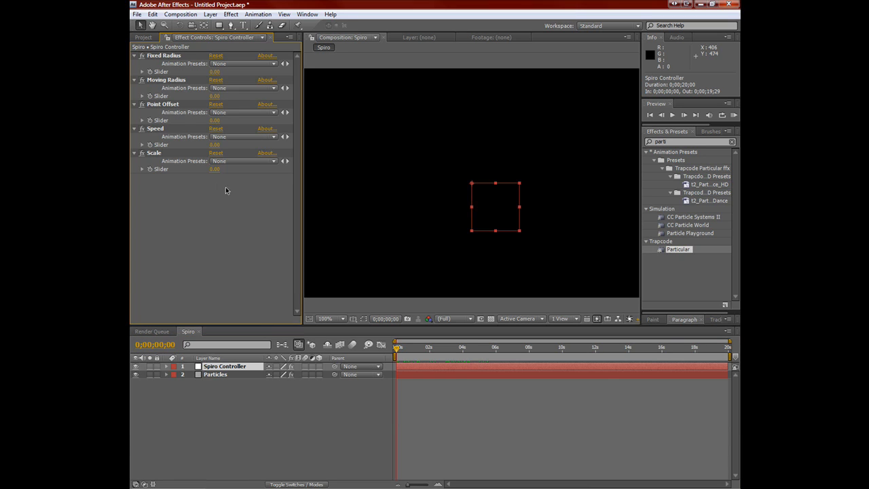
Set the Spiro Controller's Scale to 1, Speed to 1 and Fixed Radius to 181.
left_click(215, 171)
type("1")
key("Return")
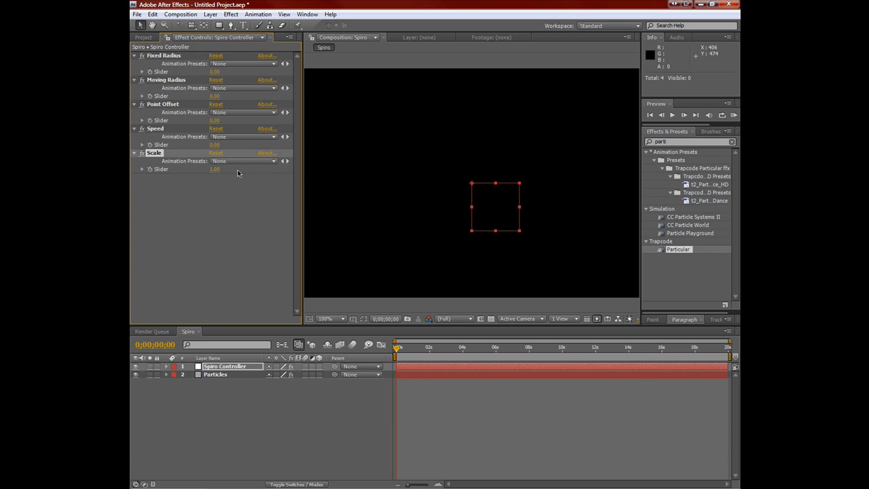
left_click(213, 145)
type("1")
key("Return")
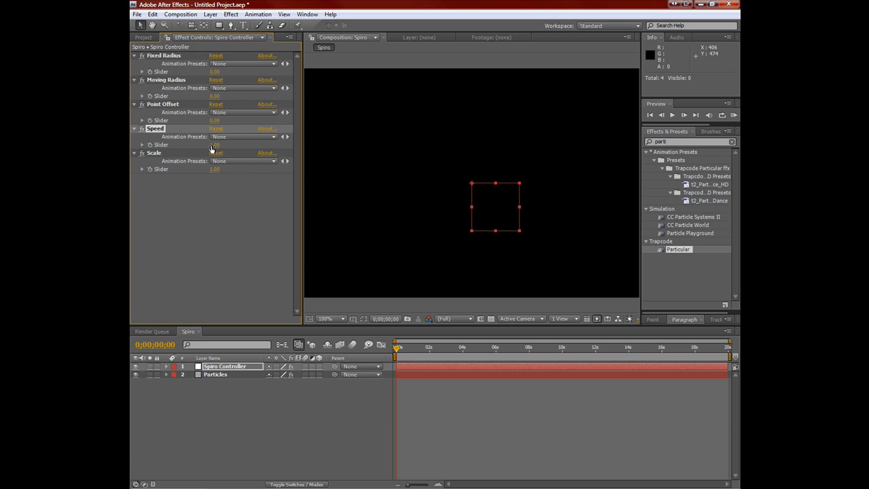
left_click(193, 220)
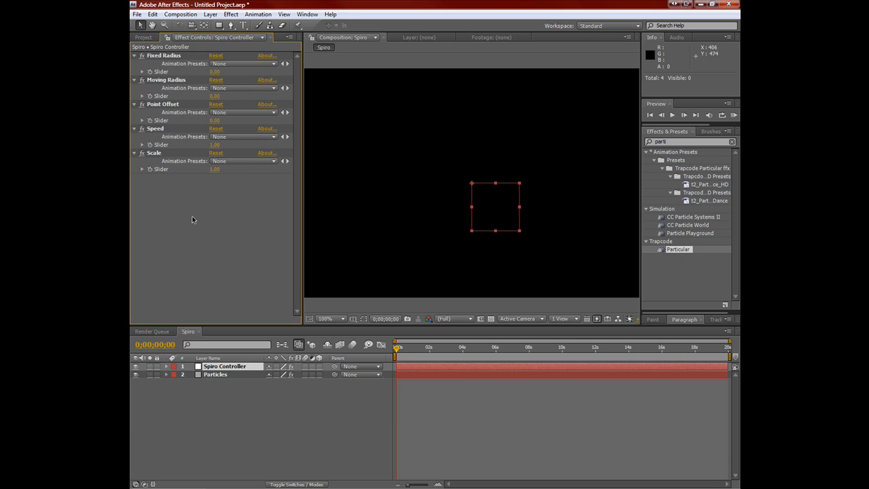
left_click(214, 72)
type("181")
key("Return")
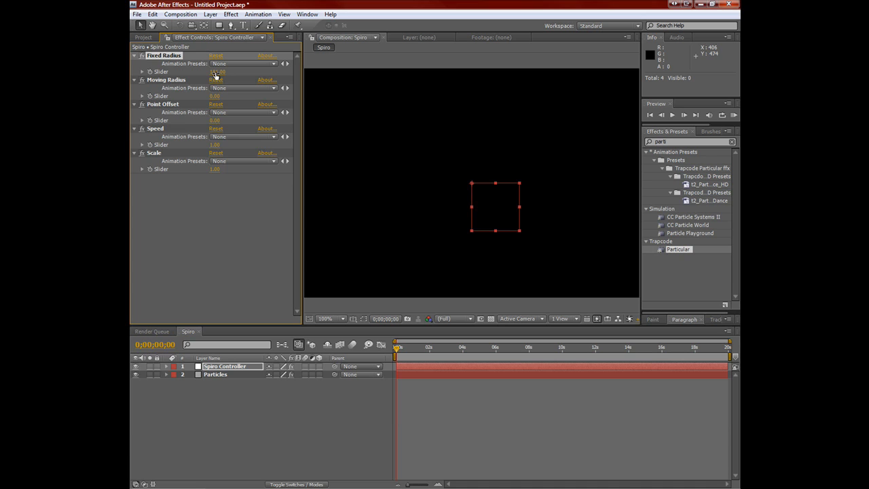
Scrub the timeline to preview the particle motion from later times back to the start.
left_click_drag(397, 349, 646, 376)
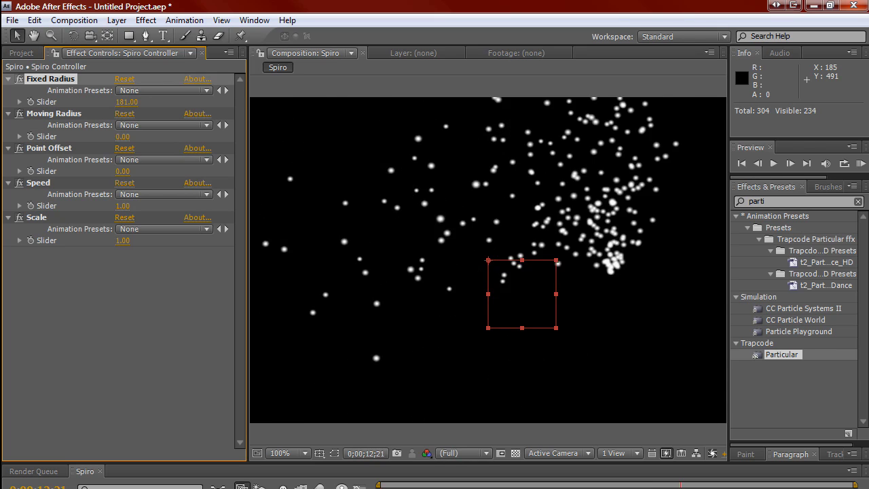
left_click_drag(680, 485, 449, 485)
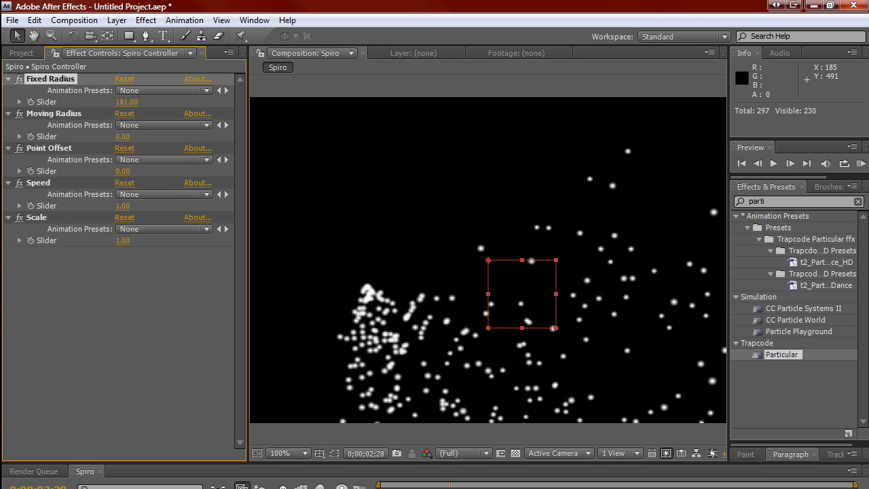
left_click_drag(449, 485, 392, 484)
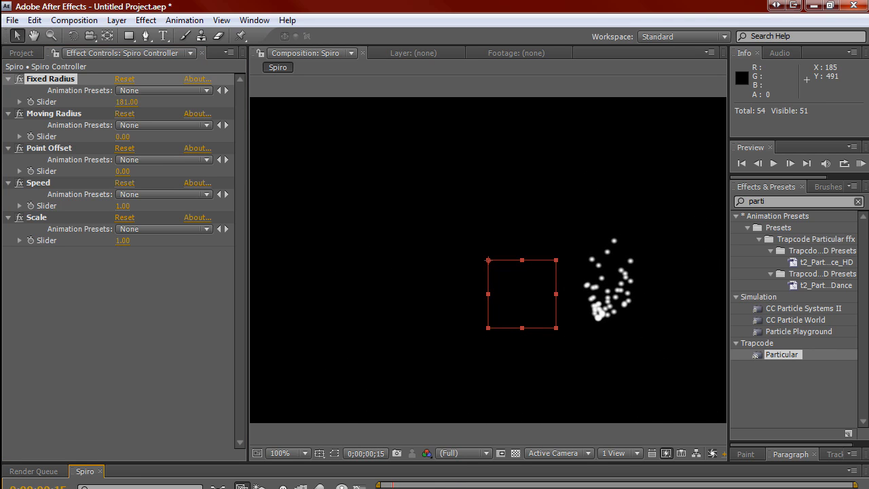
Enter Moving Radius 58, Point Offset 7 and Speed 3 on the Spiro Controller sliders.
left_click(122, 136)
type("58")
key("Return")
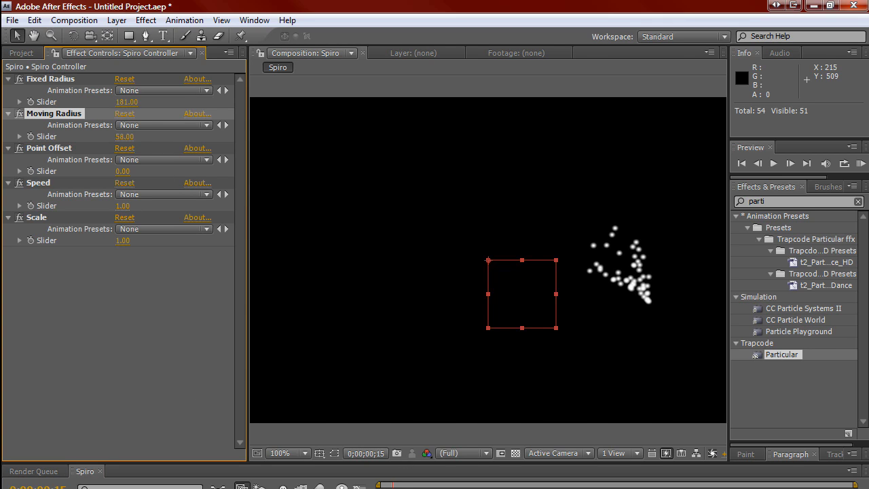
left_click(402, 486)
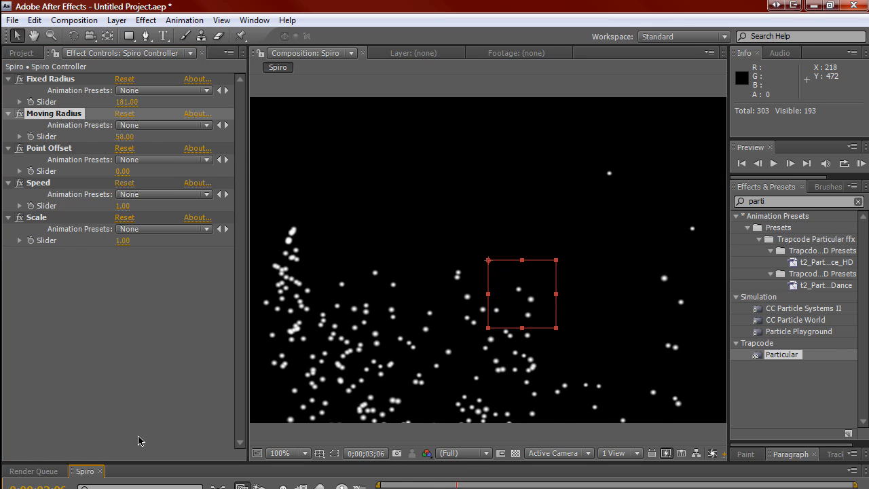
left_click(121, 171)
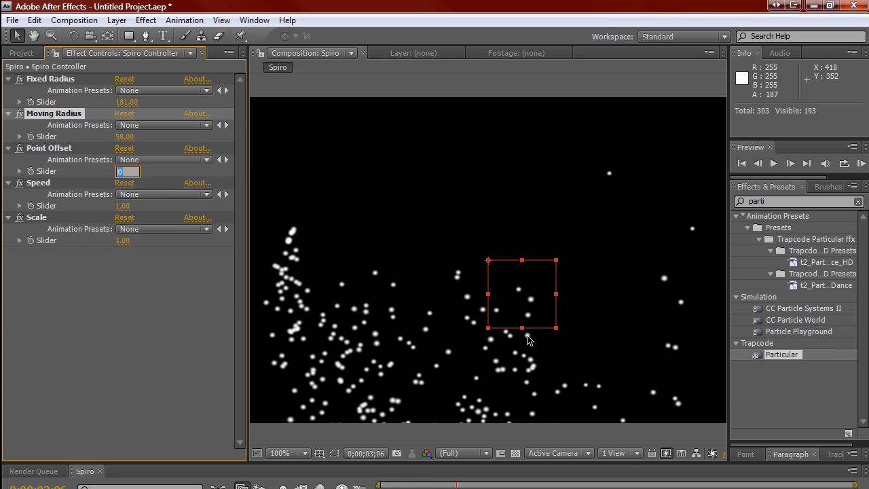
key("Return")
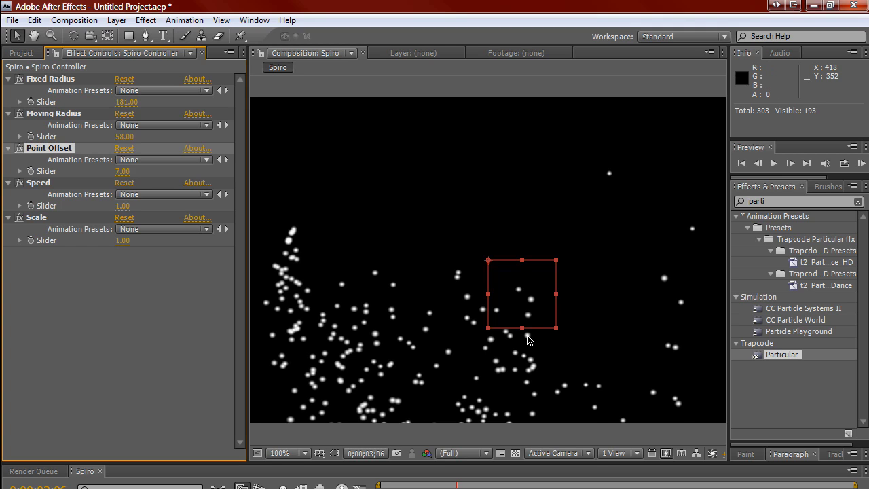
left_click(125, 206)
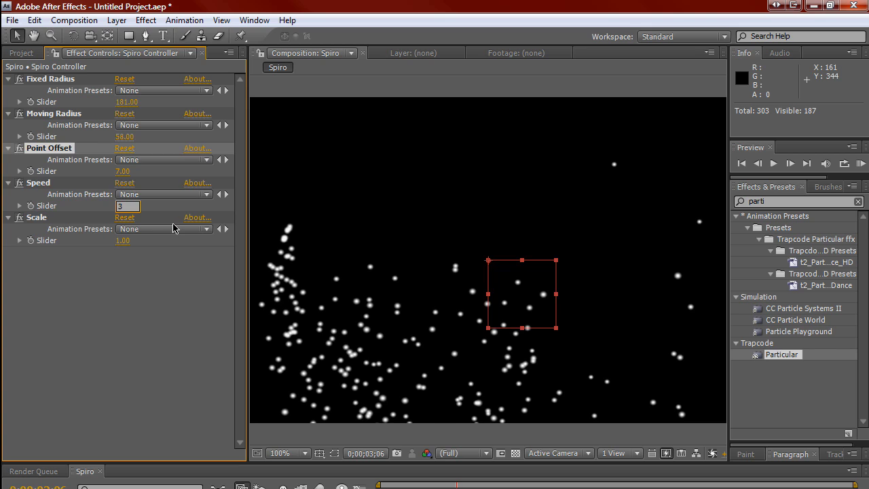
type("3")
key("Return")
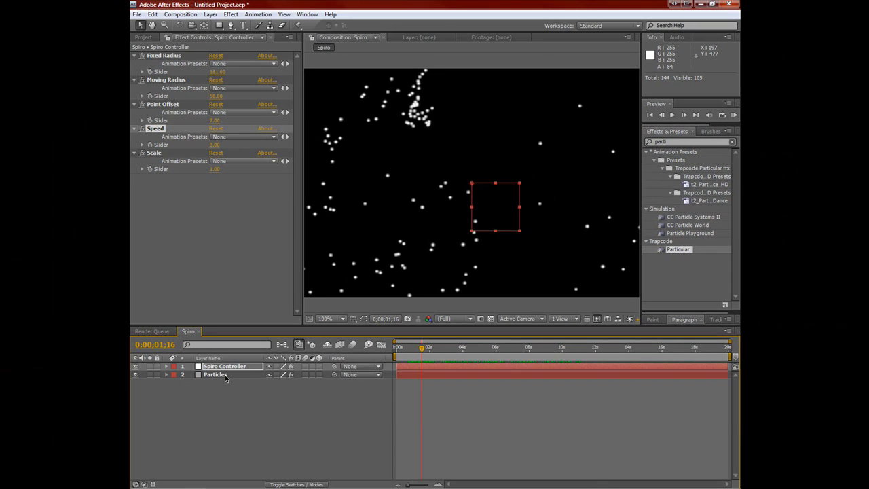
Show the Particles layer's Particular settings and keep Particles/sec at 300.
left_click(136, 431)
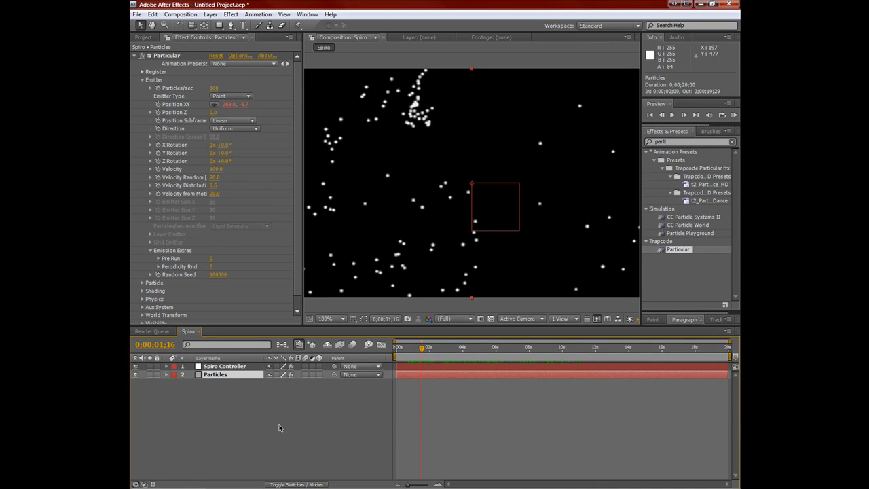
left_click(211, 88)
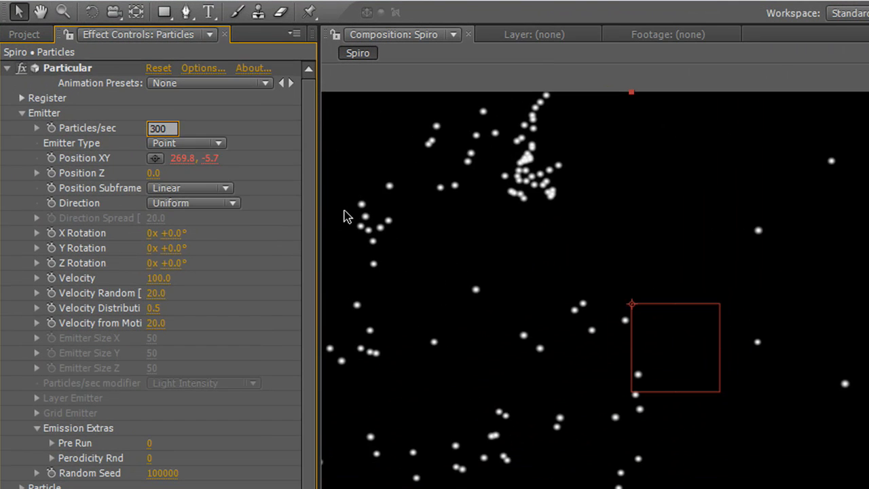
key("Return")
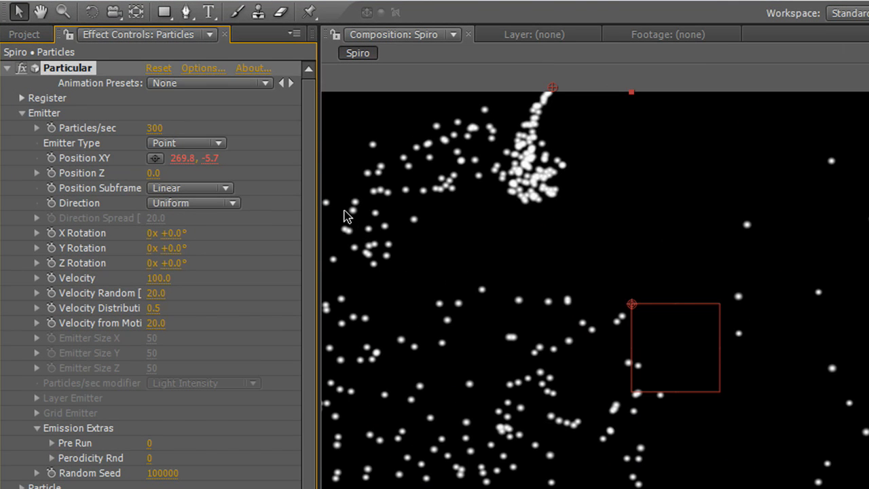
Zero Velocity, Velocity Random, Velocity Distribution and Velocity from Motion, then stop the preview.
left_click(156, 279)
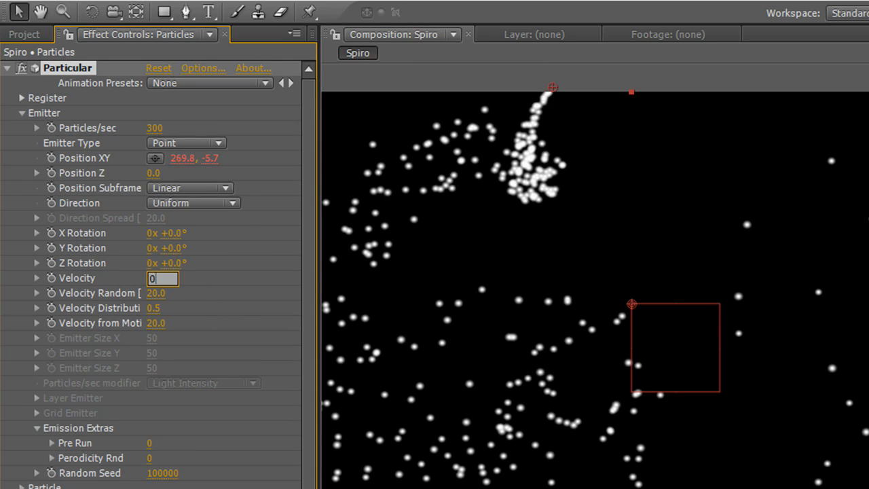
key("Tab")
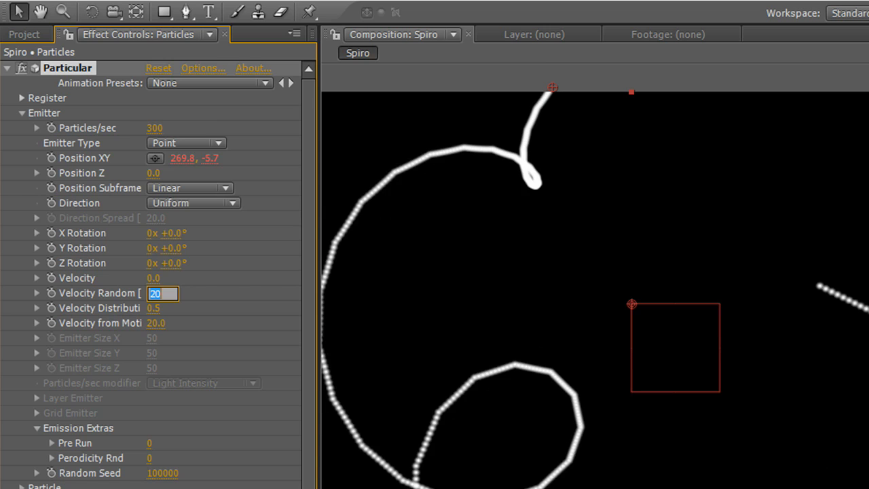
key("Tab")
type("0")
key("Tab")
key("Return")
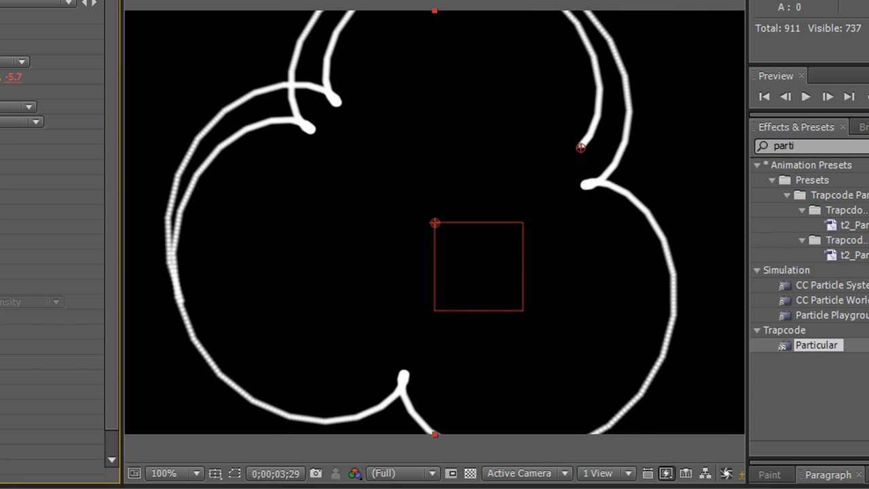
key("space")
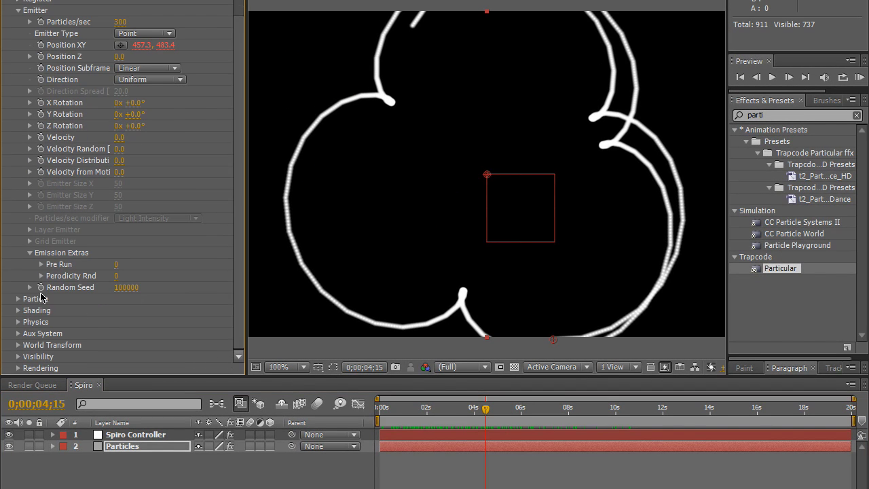
Set the Particular particle Life to 20 seconds and scrub forward to see more loops.
left_click(17, 315)
scroll(175, 309, "down", 9)
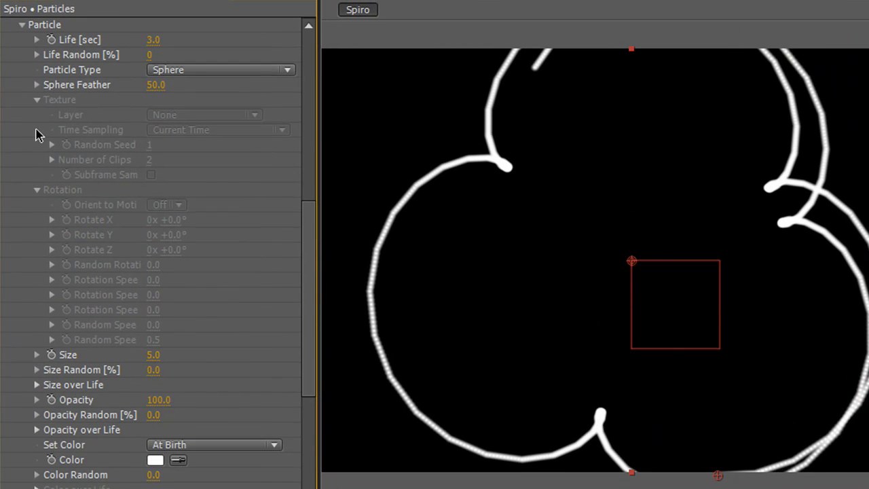
left_click(152, 41)
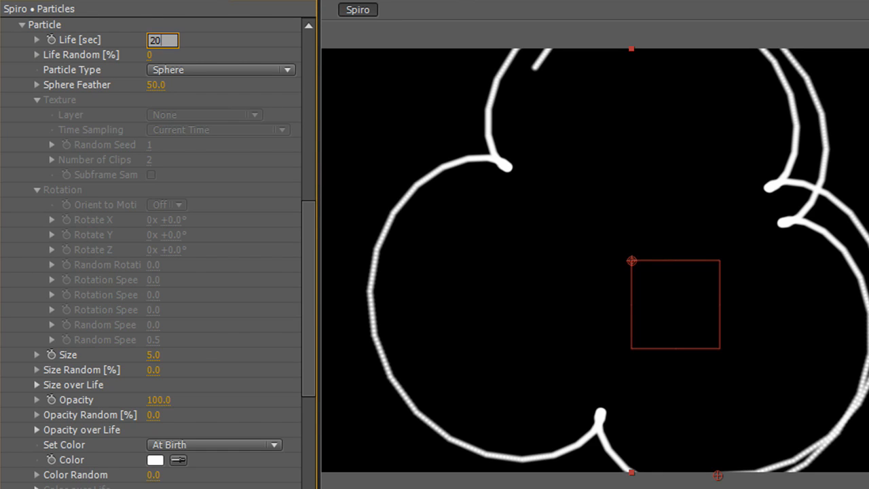
key("Return")
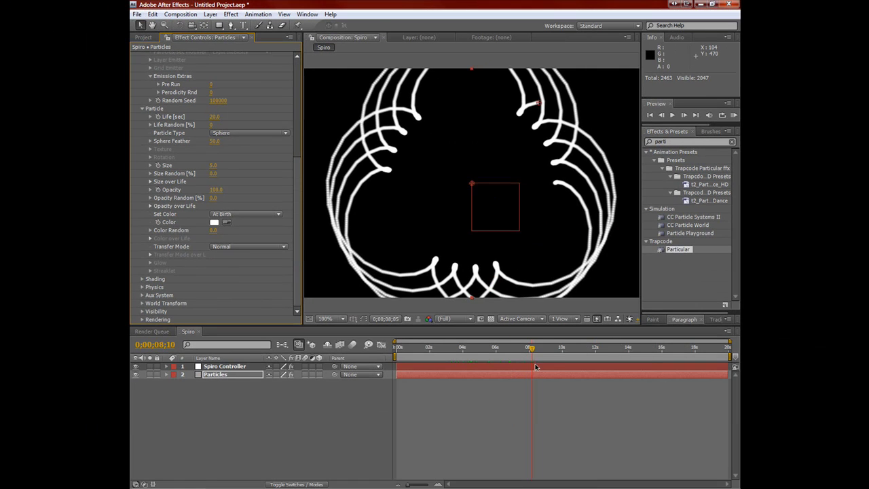
left_click_drag(535, 367, 628, 358)
Shrink the particle Size to 2.
left_click(212, 166)
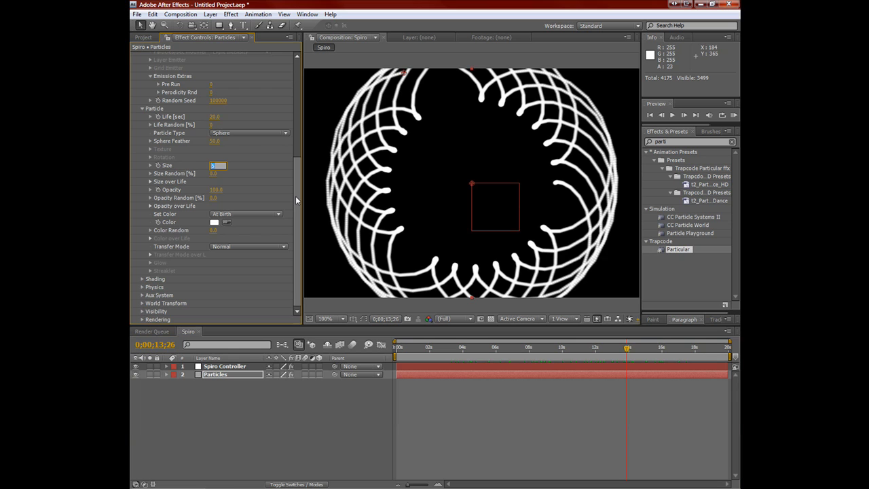
type("2")
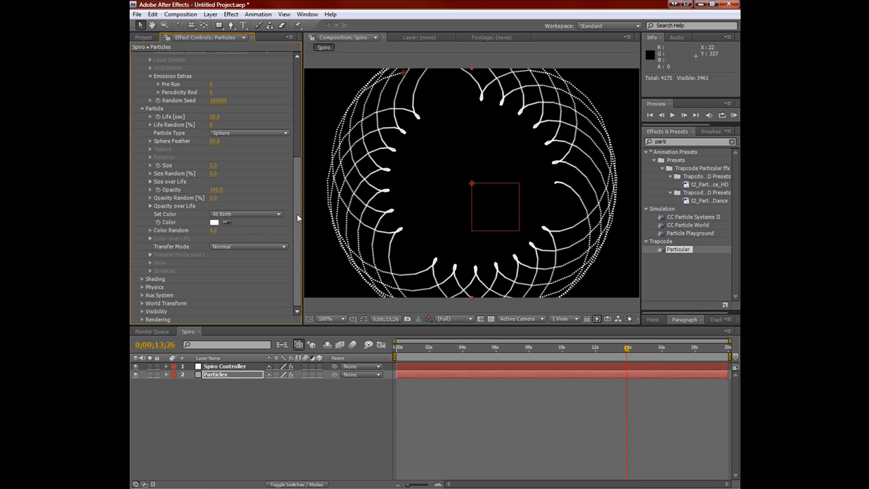
scroll(296, 213, "up", 5)
scroll(299, 223, "down", 3)
Try a Spiro Controller Scale of 0.5 and scrub forward to watch the spirograph draw.
left_click(232, 367)
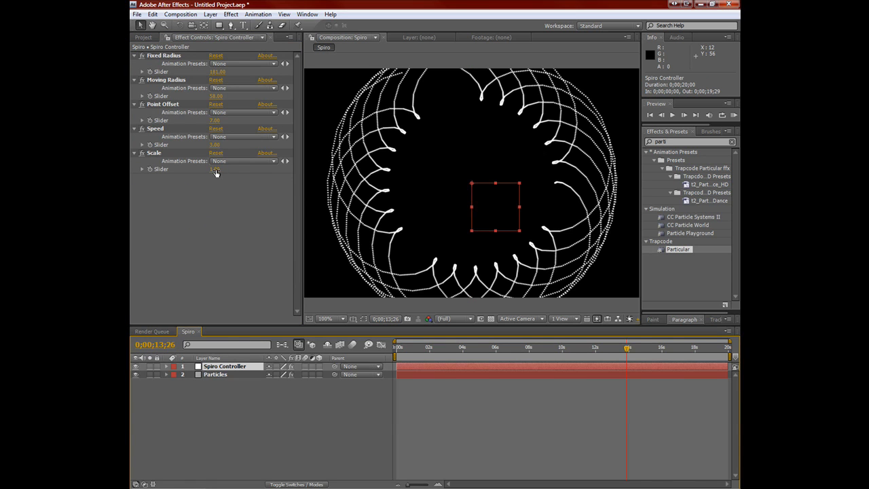
left_click(215, 171)
key("Return")
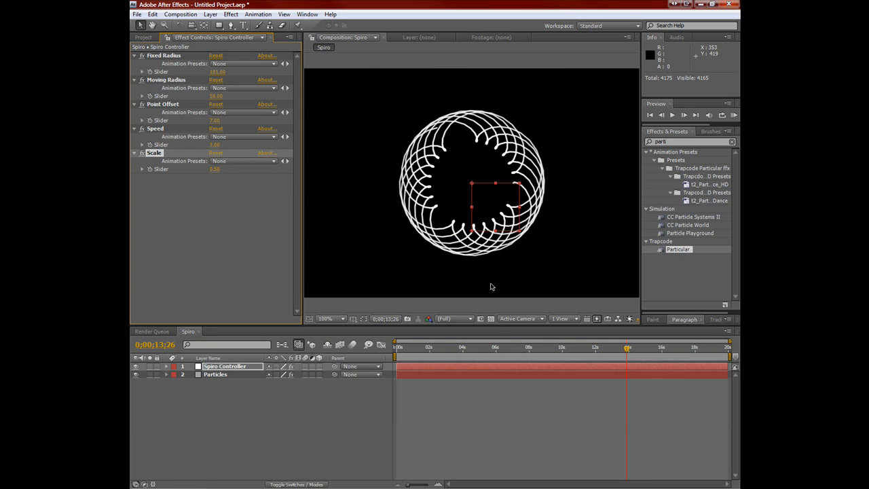
left_click_drag(473, 348, 592, 354)
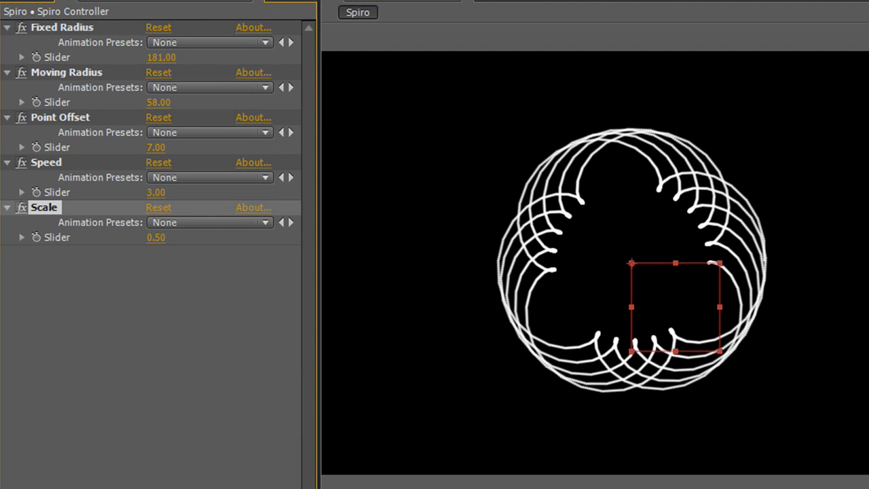
Restore the spirograph Scale to 1 and set Speed to 1.
left_click(157, 237)
type("1")
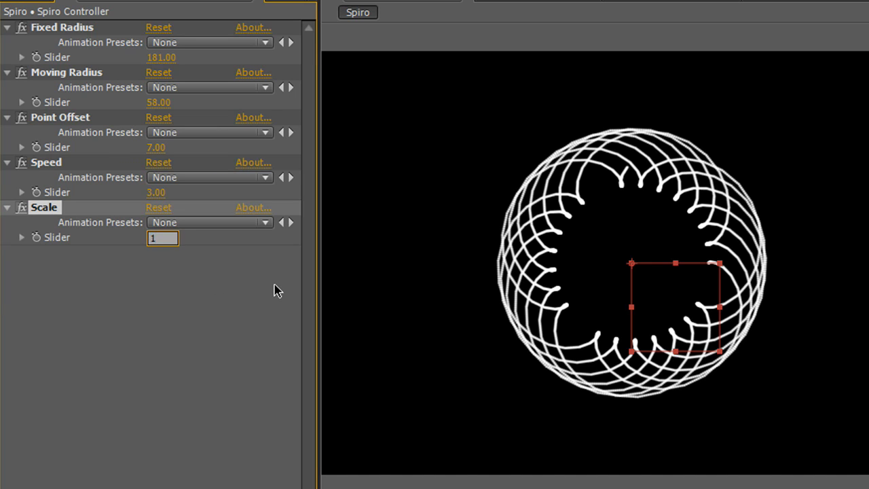
key("Return")
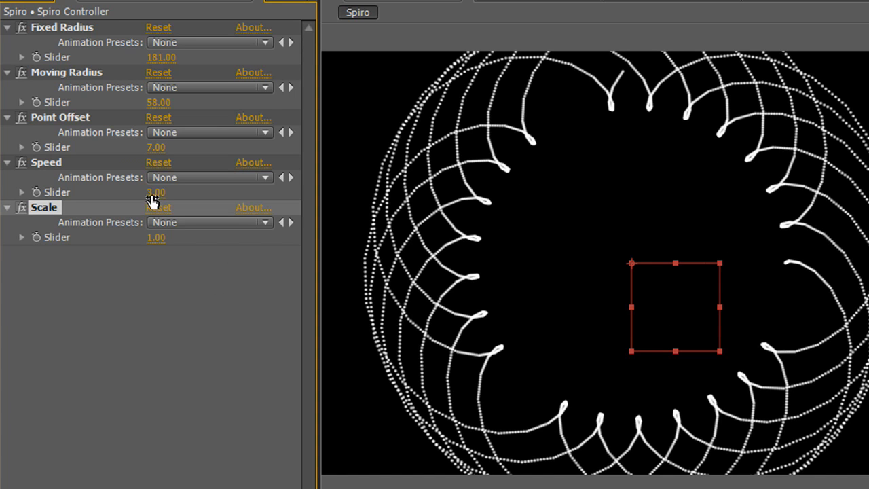
left_click(156, 193)
key("Return")
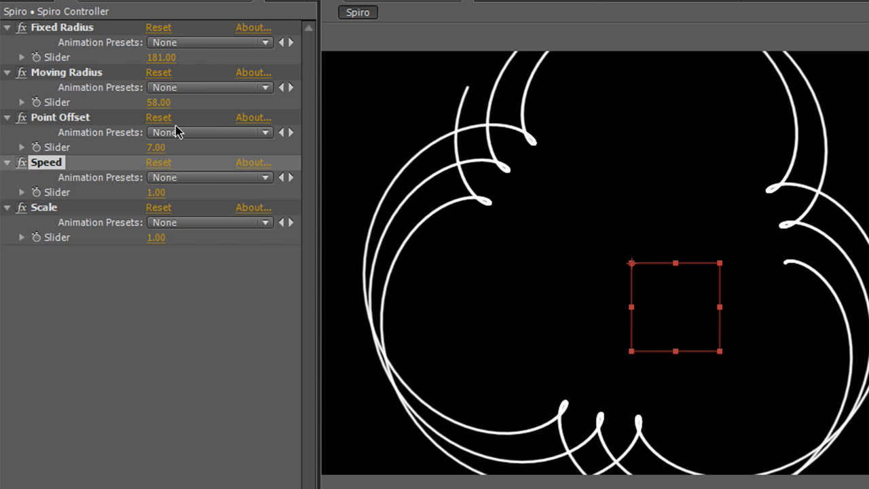
Enter Speed 2 and Scale 0.5 in the Spiro Controller's sliders.
left_click(156, 194)
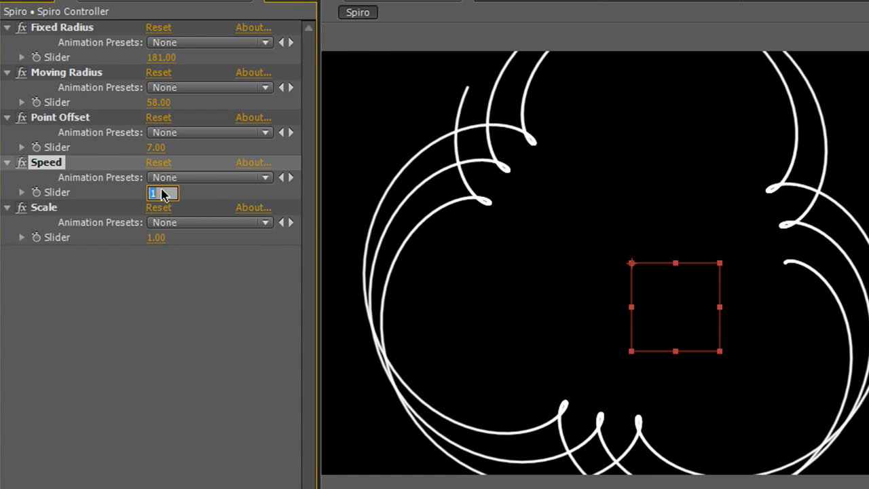
type("2")
key("Return")
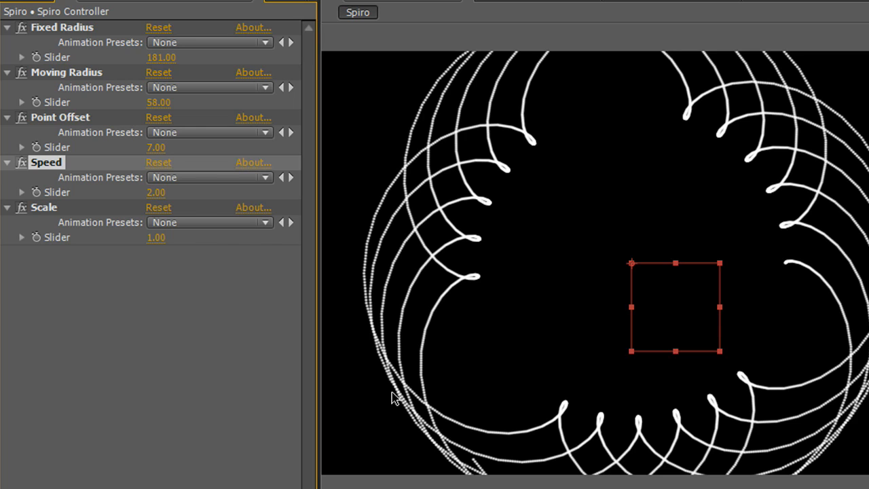
left_click(156, 238)
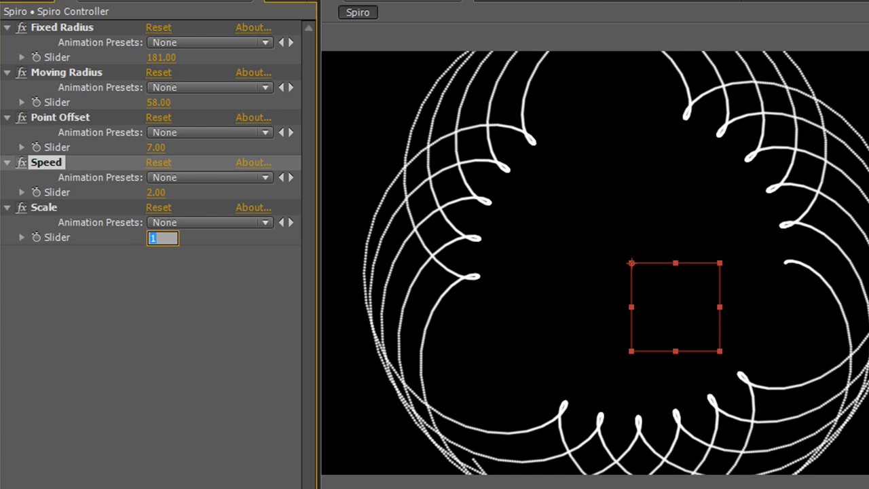
type(".5")
key("Return")
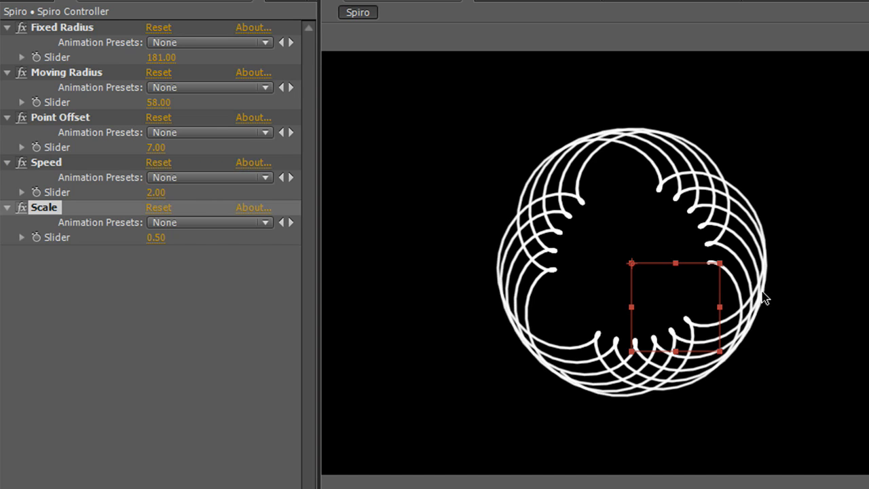
Enlarge Fixed Radius, try Moving Radius -50, scrub it further and preview the star.
left_click_drag(161, 60, 187, 102)
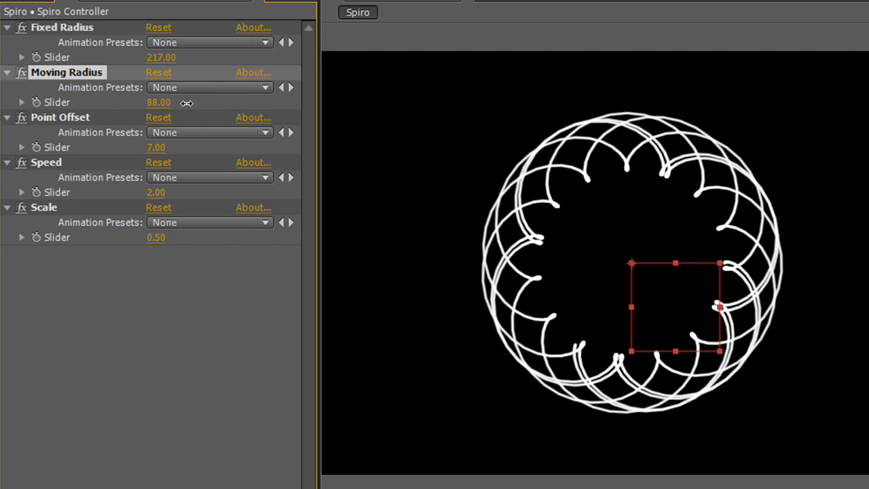
left_click(158, 104)
type("-50")
key("Return")
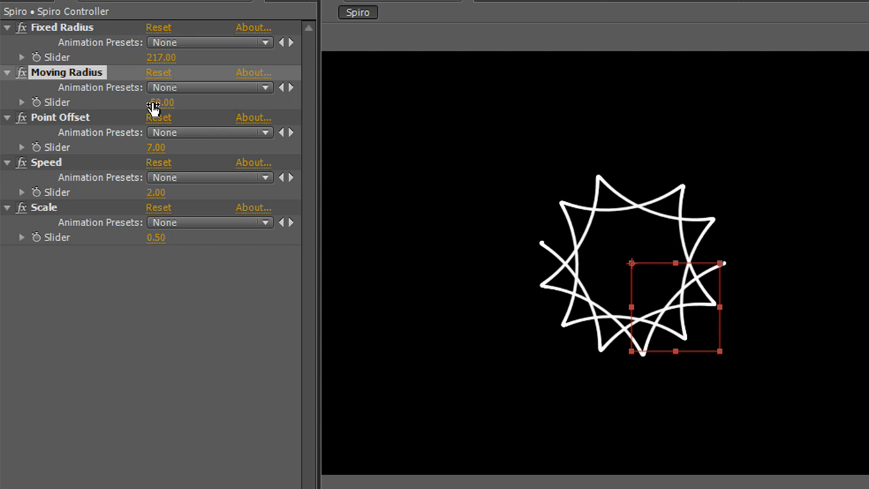
left_click_drag(145, 103, 123, 102)
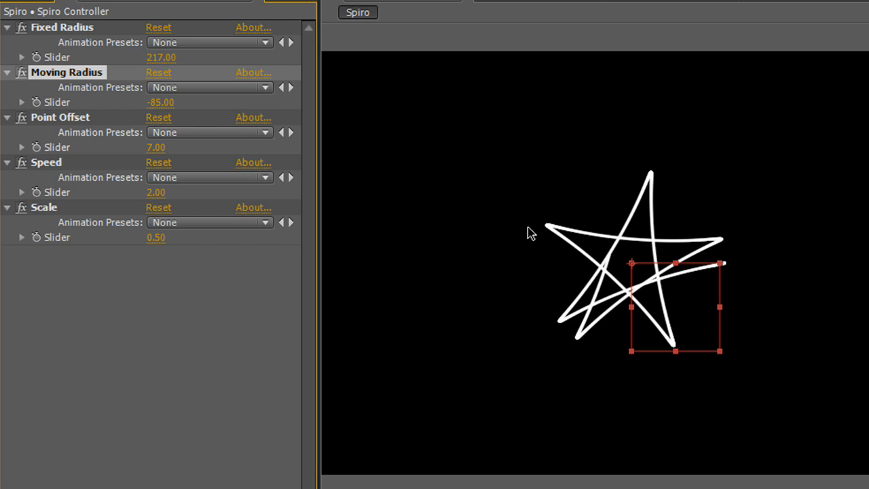
key("space")
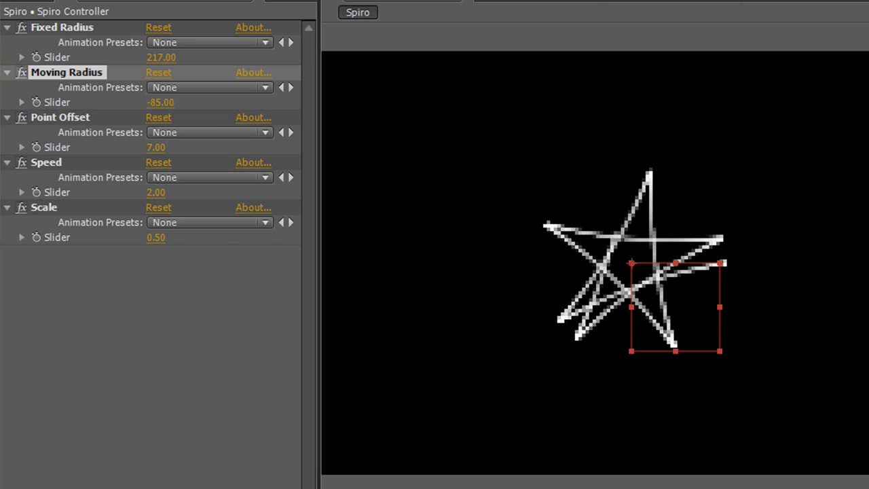
Try Moving Radius -50 and -5, then settle on Moving Radius 21 and Fixed Radius 67.
mouse_move(149, 102)
left_mouse_down()
mouse_move(234, 108)
mouse_move(158, 106)
left_mouse_up()
left_click(158, 103)
type("-50")
key("Return")
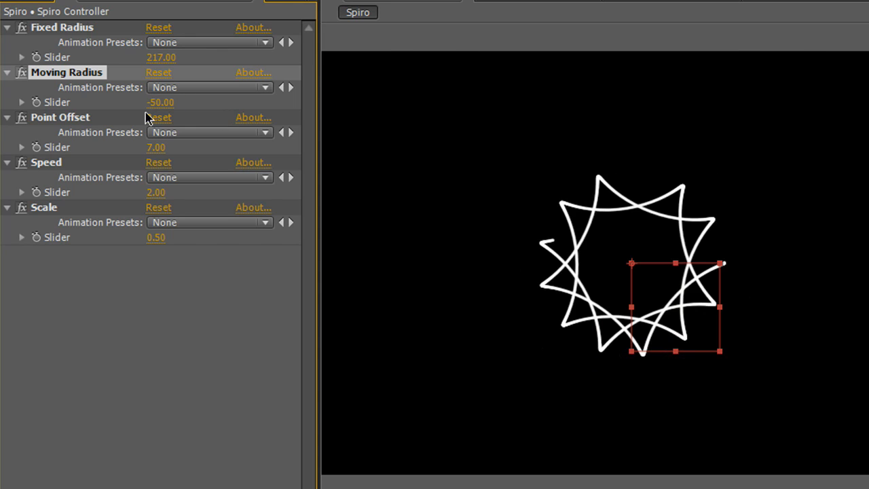
left_click(163, 102)
type("-5")
key("Return")
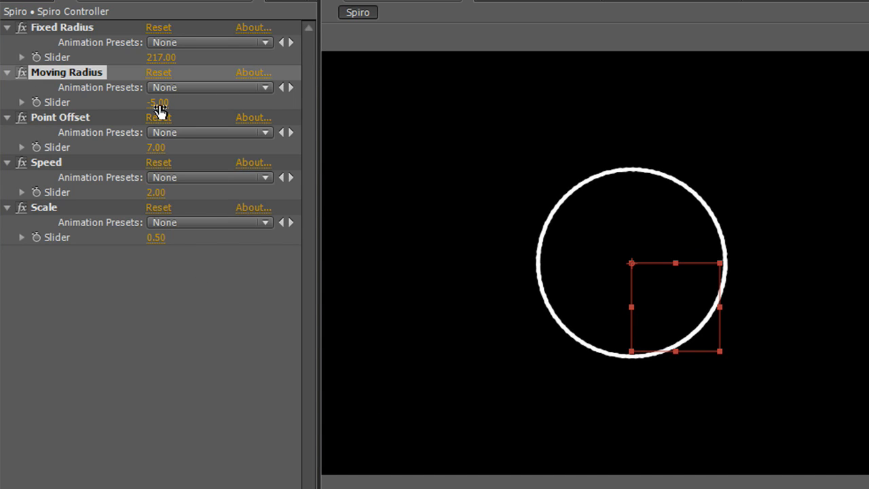
left_click_drag(161, 110, 196, 114)
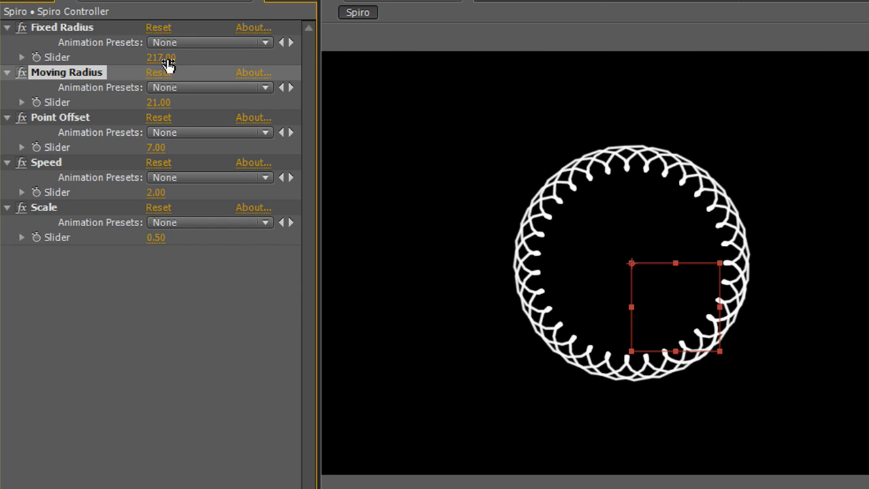
left_click_drag(167, 62, 34, 57)
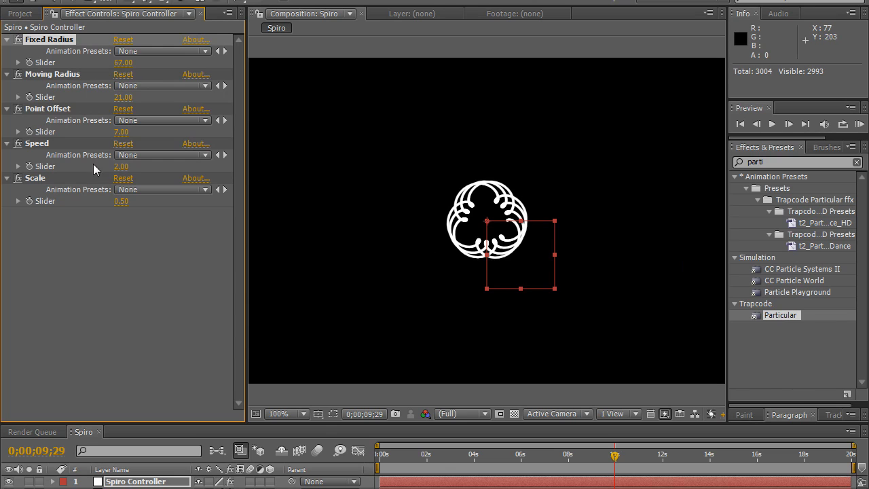
Raise Point Offset to 67, scrub time forward, then return to 0;00;07;28.
left_click_drag(126, 139, 174, 140)
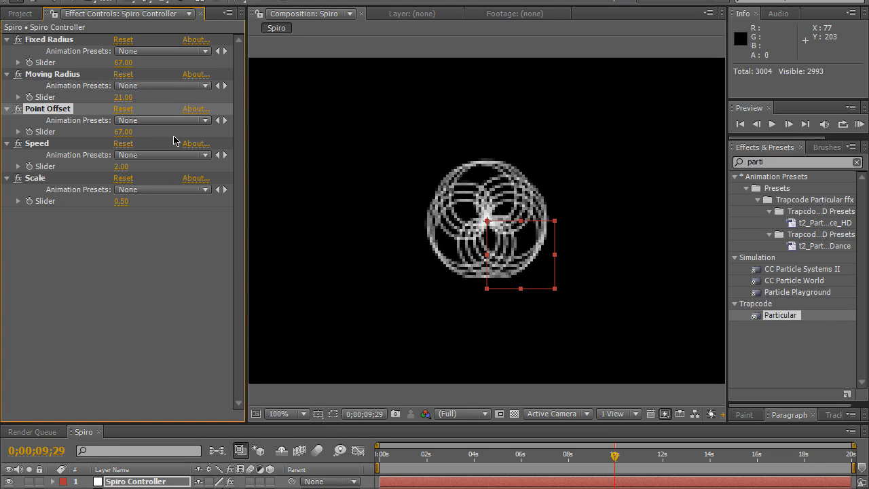
left_click_drag(611, 457, 665, 468)
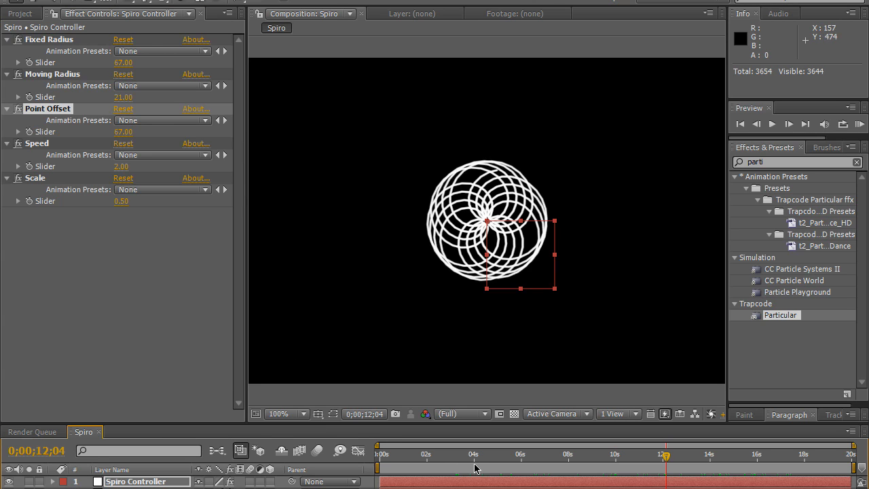
left_click_drag(473, 461, 626, 458)
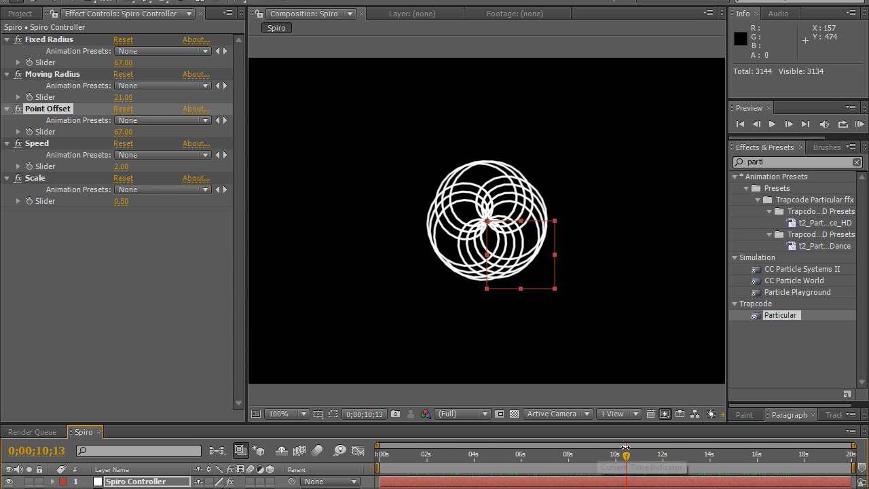
mouse_move(570, 461)
left_mouse_down()
mouse_move(450, 461)
mouse_move(567, 463)
left_mouse_up()
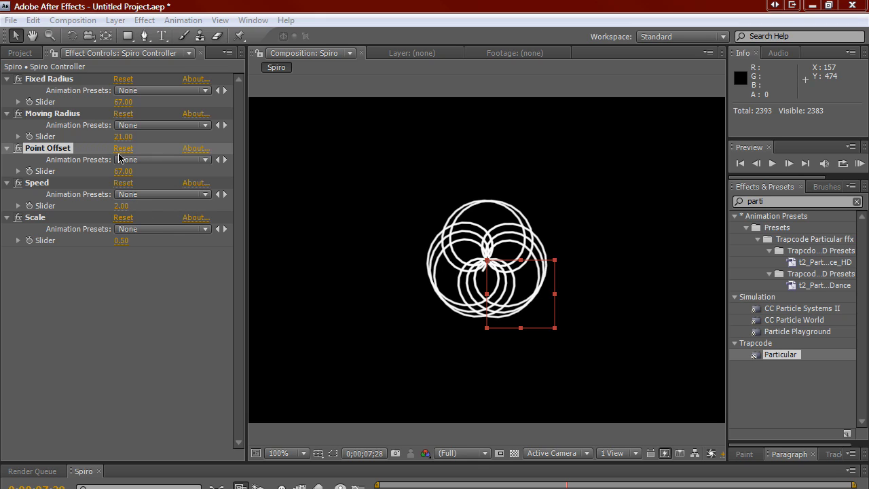
Enter Fixed Radius 43, Moving Radius -14, Point Offset 53 and scrub Scale to 2.44.
left_click(122, 103)
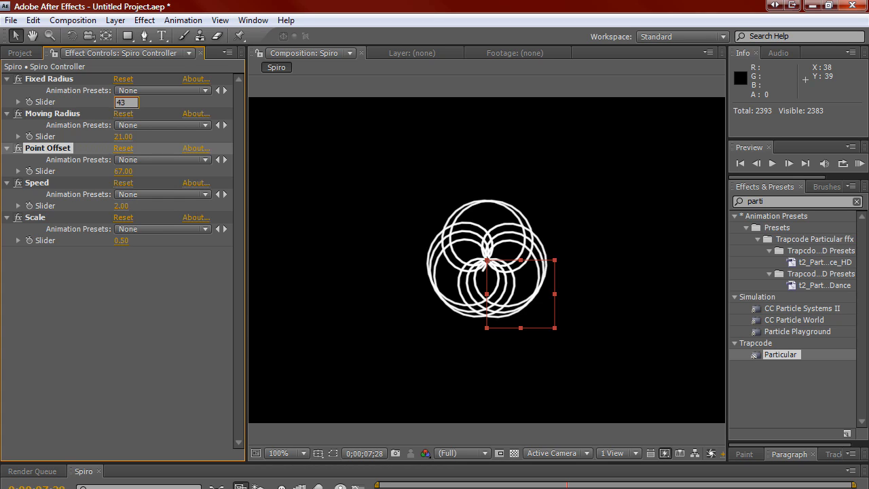
key("Tab")
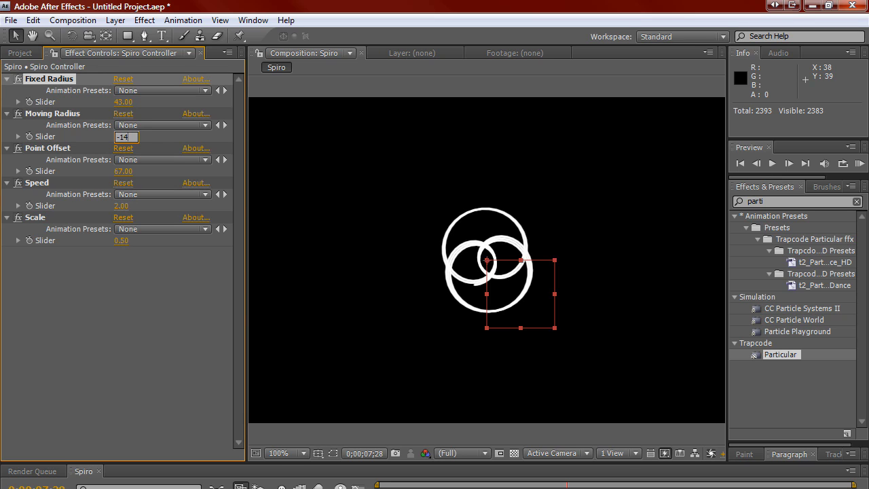
key("Tab")
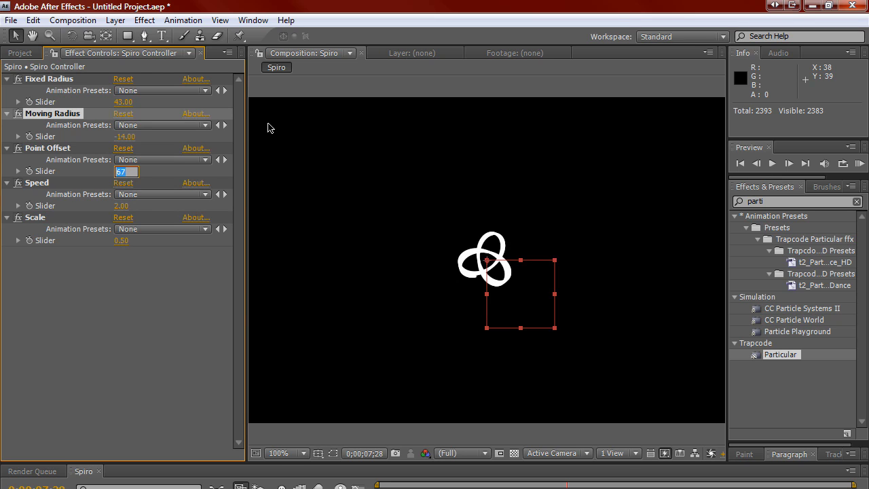
key("Return")
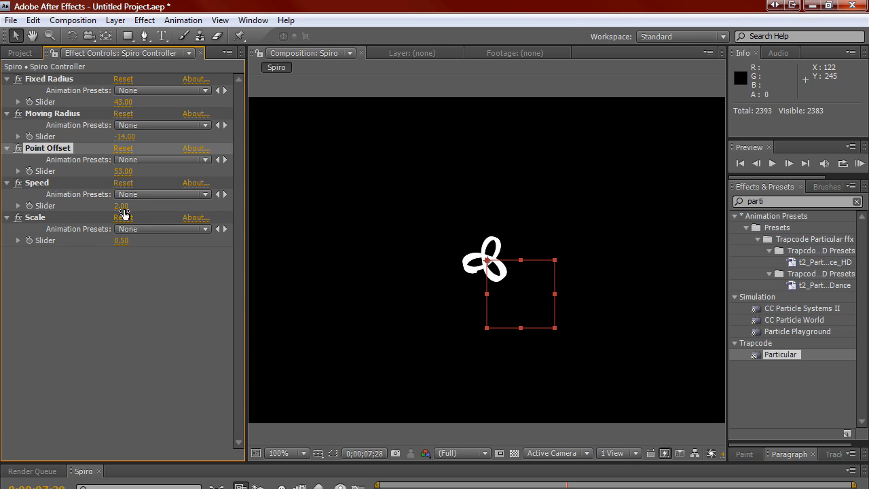
left_click_drag(122, 241, 206, 240)
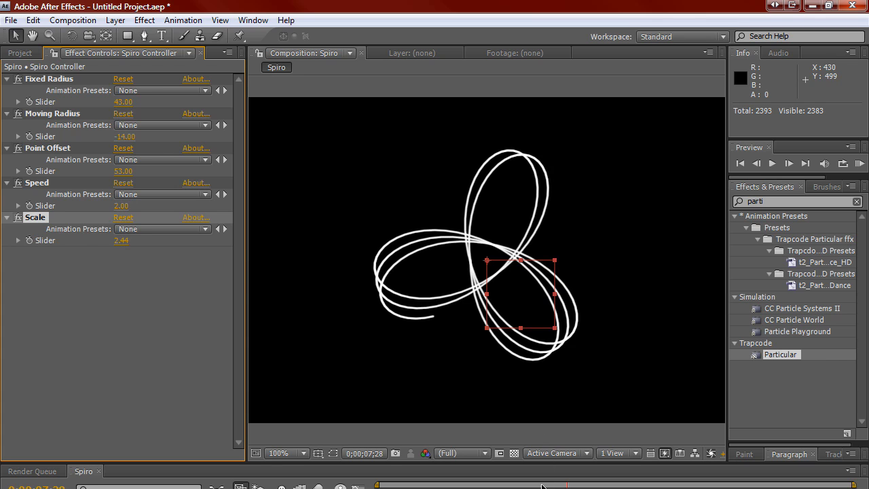
left_click(521, 486)
mouse_move(521, 486)
left_mouse_down()
mouse_move(822, 485)
mouse_move(427, 485)
mouse_move(673, 485)
left_mouse_up()
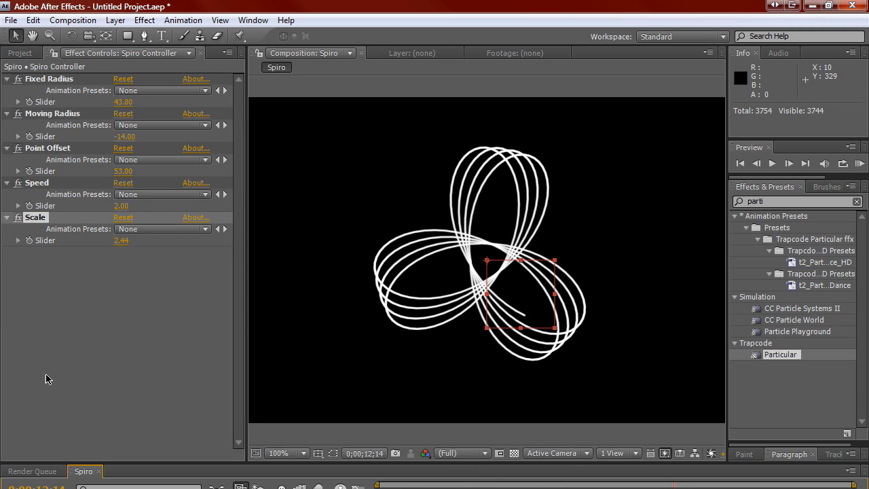
On the Particles layer, switch Particle Type to Star (No DOF), then back to Sphere.
left_click(126, 488)
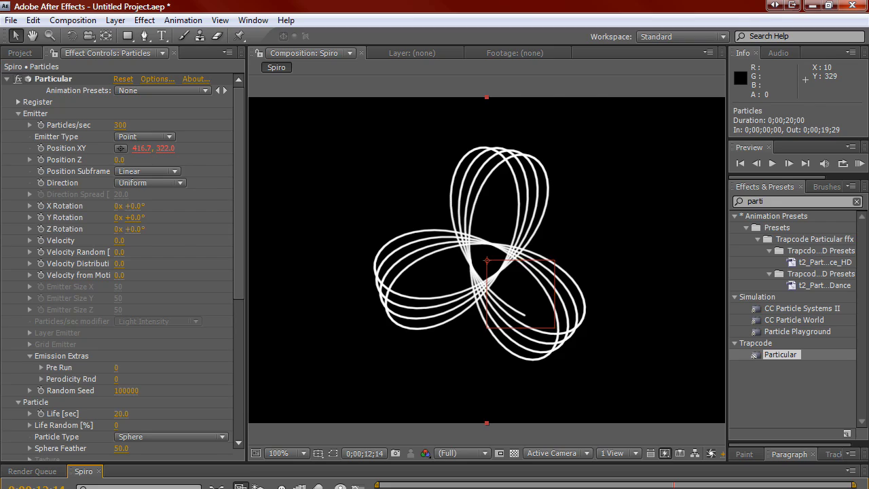
left_click_drag(266, 179, 271, 306)
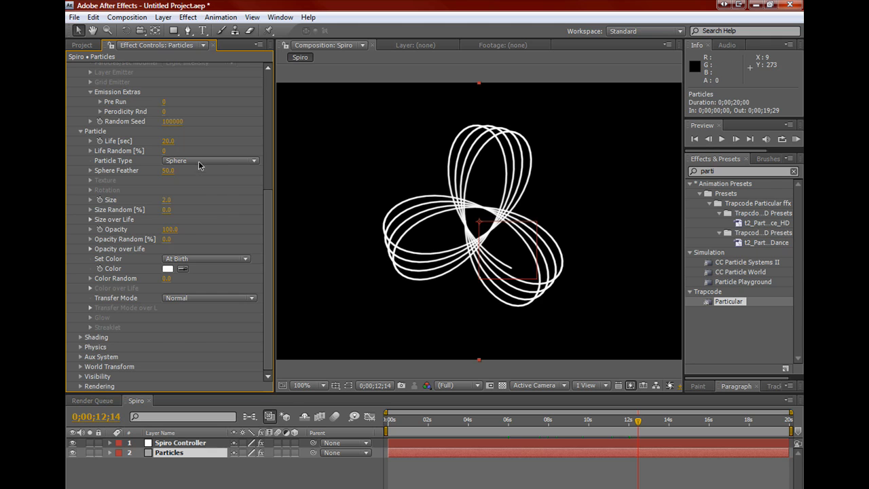
left_click(199, 165)
left_click(221, 192)
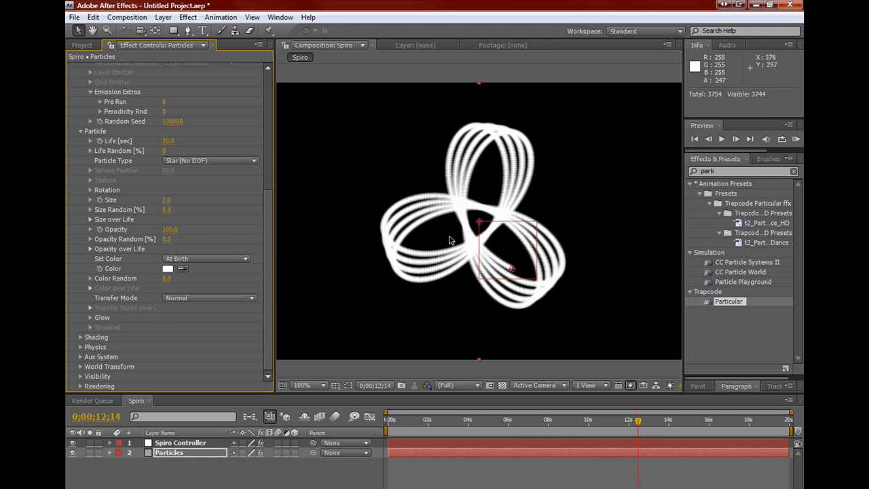
left_click(209, 160)
left_click(177, 136)
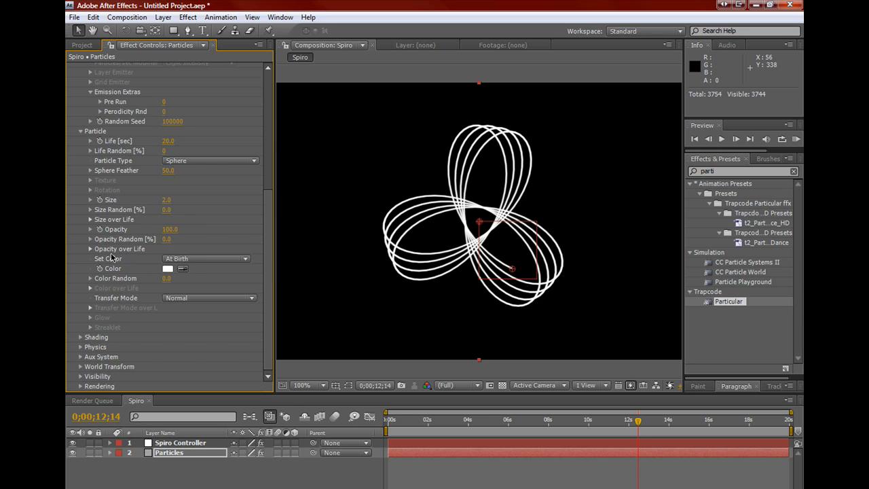
Set particle Color to Over Life and remove the blue and cyan gradient stops.
left_click(194, 264)
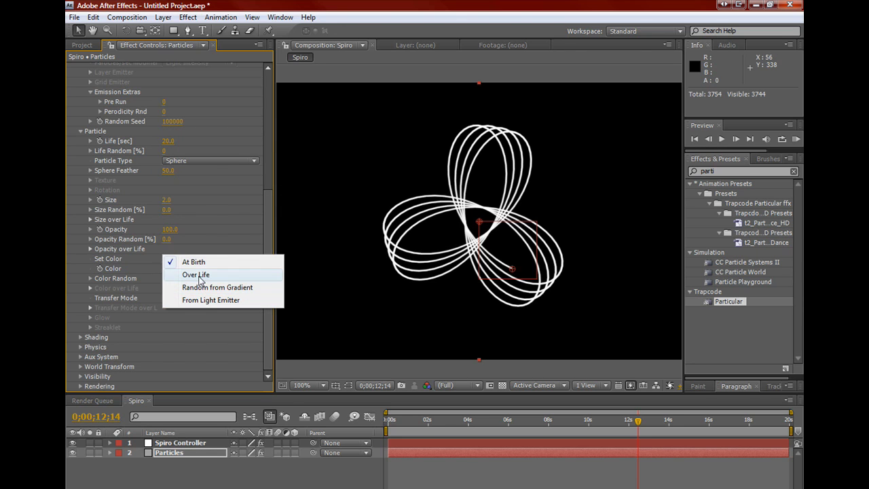
left_click(200, 275)
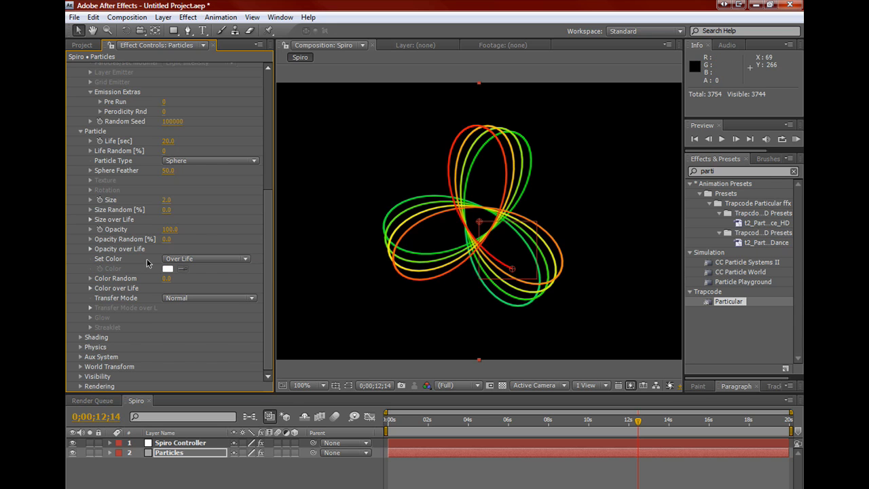
left_click(89, 288)
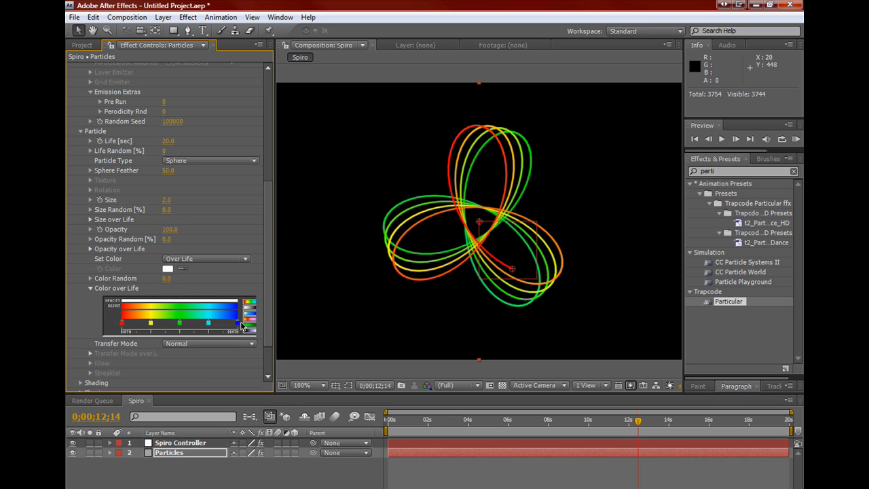
left_click_drag(237, 323, 234, 374)
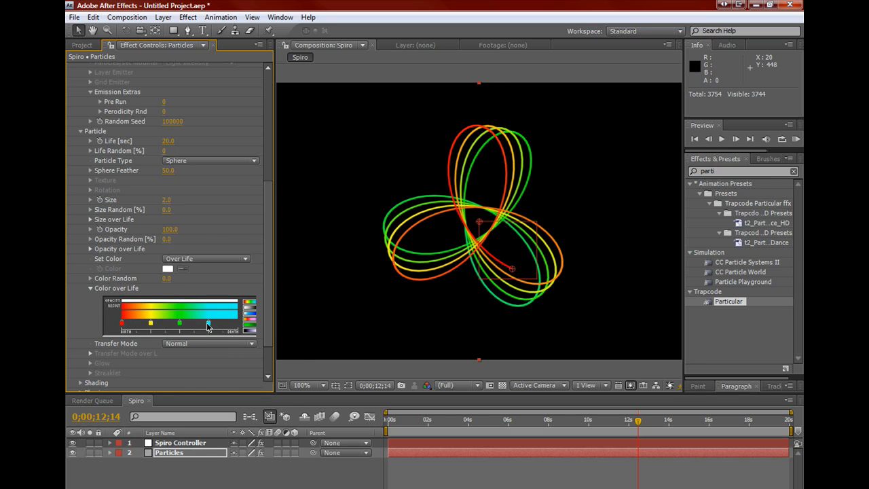
left_click_drag(208, 327, 196, 382)
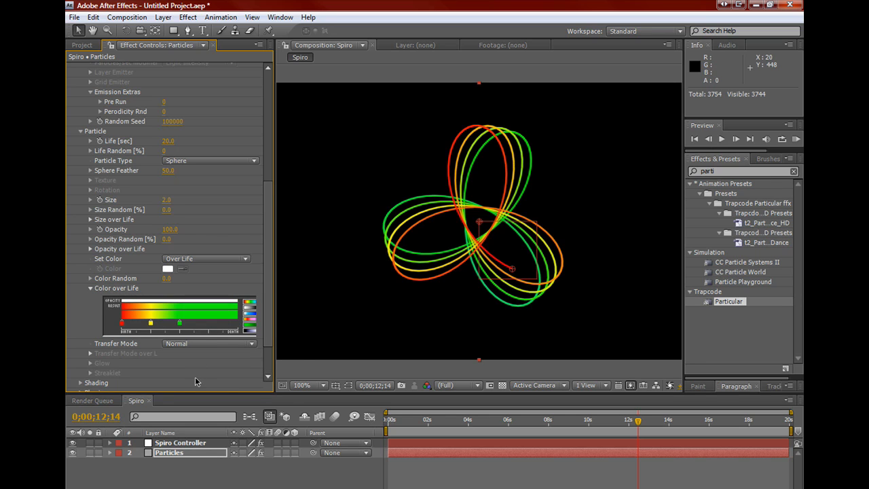
Recolour the gradient stops to red and white, and shift the yellow and red stops left.
double_click(180, 322)
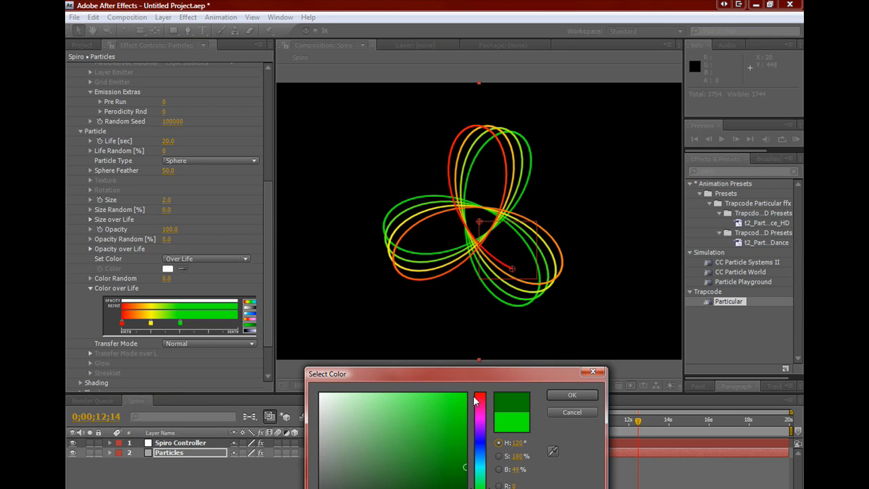
left_click(572, 394)
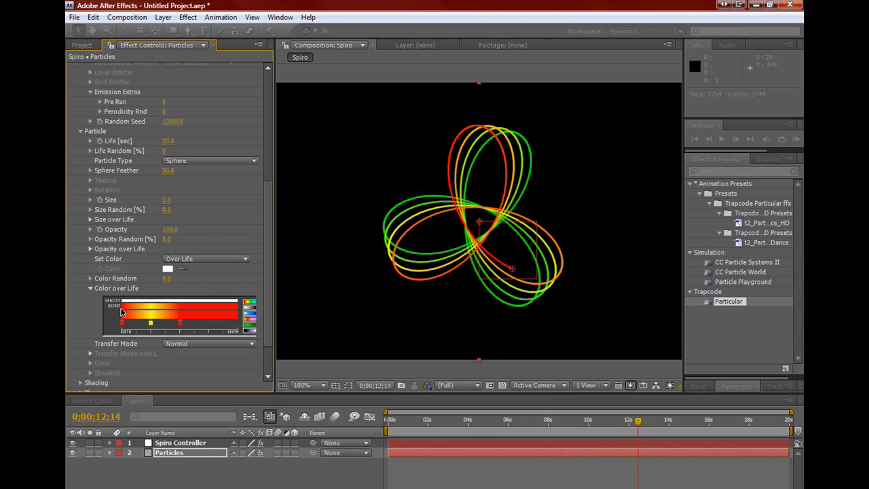
left_click_drag(150, 325, 130, 325)
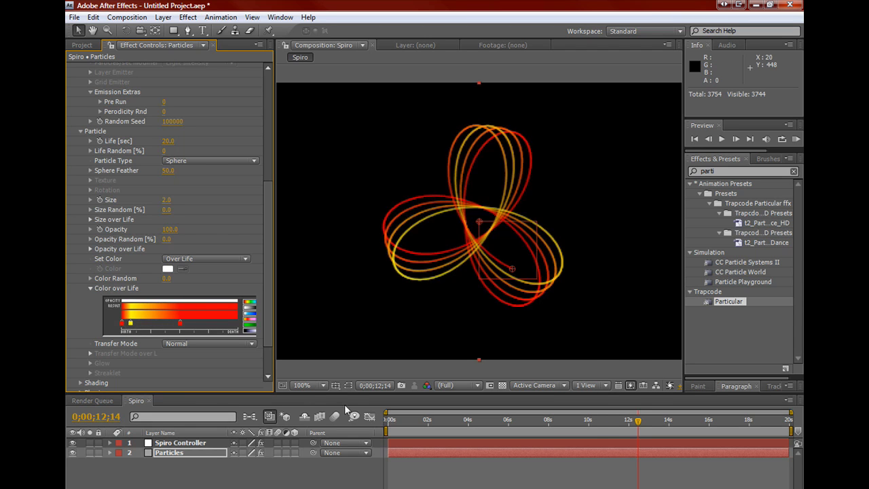
double_click(122, 324)
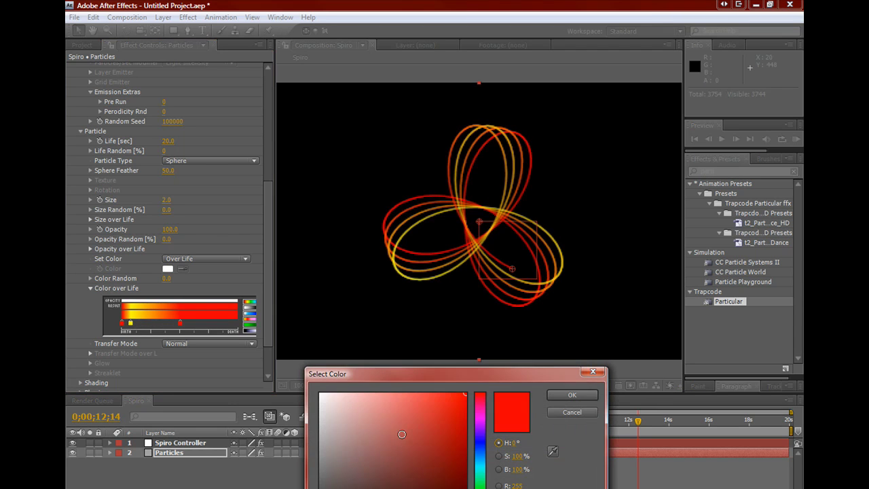
left_click(568, 396)
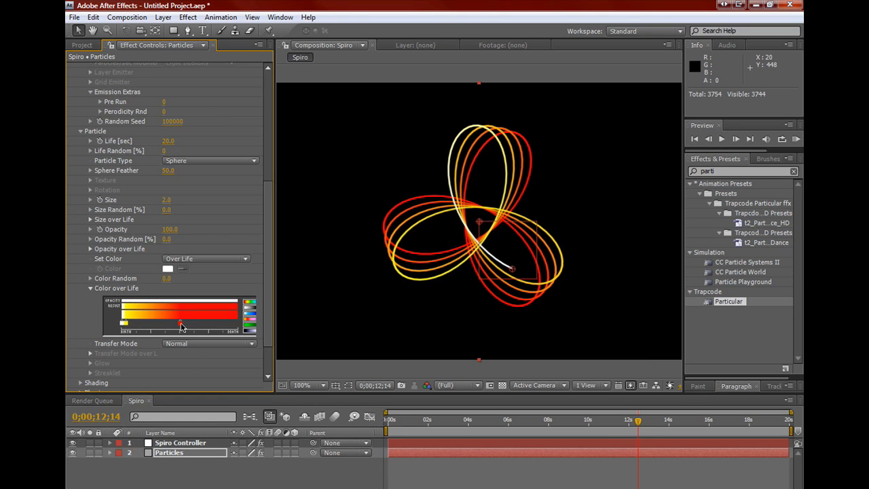
left_click_drag(181, 326, 135, 326)
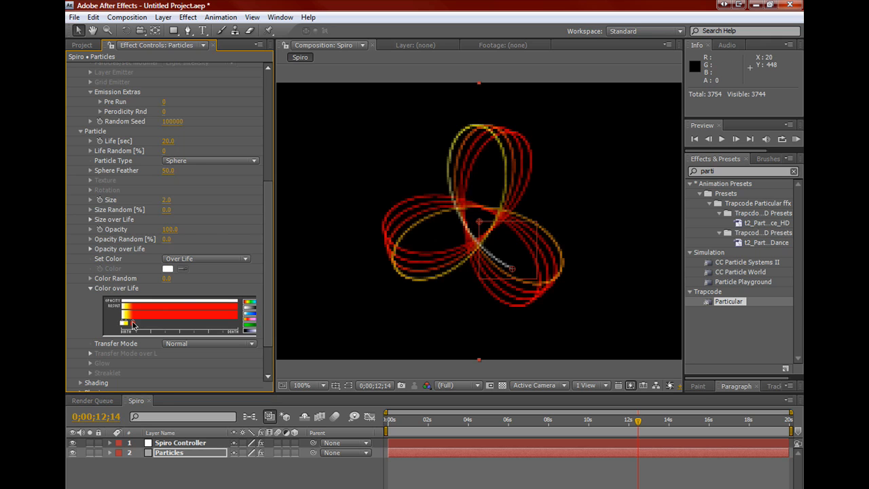
Add a dark red end stop, spread it along the gradient and preview the trail.
left_click(232, 326)
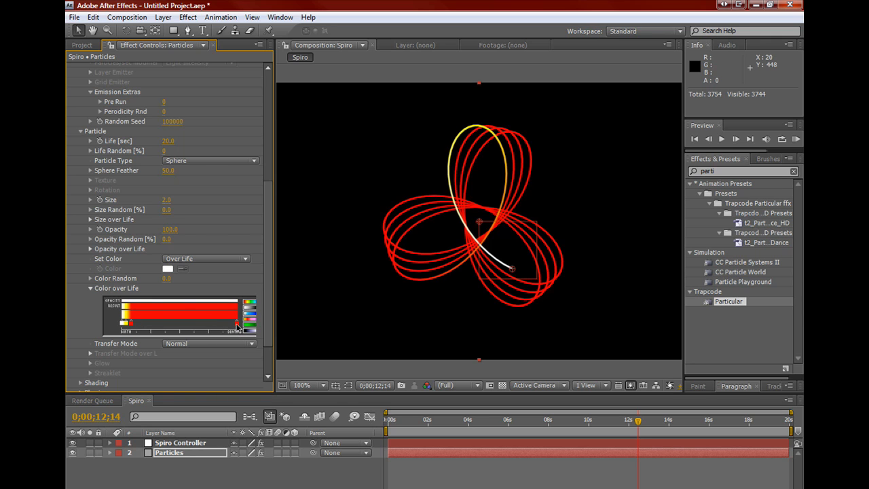
double_click(237, 322)
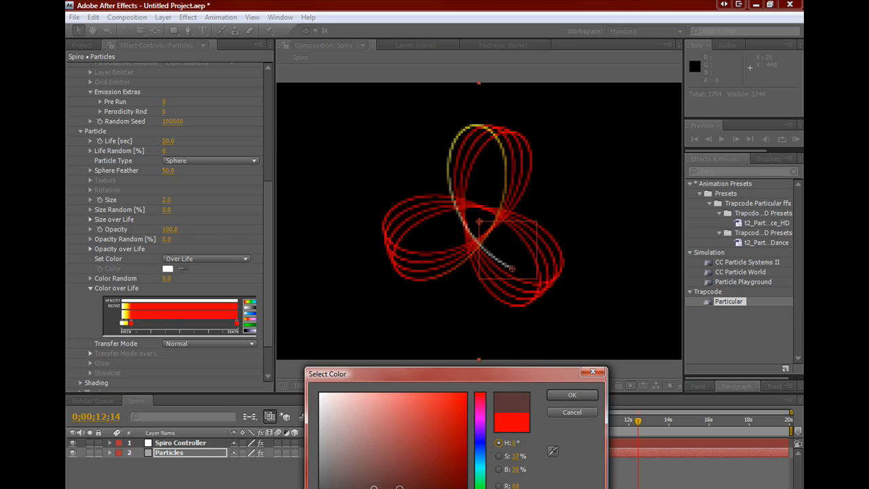
left_click(572, 394)
left_click_drag(237, 323, 166, 324)
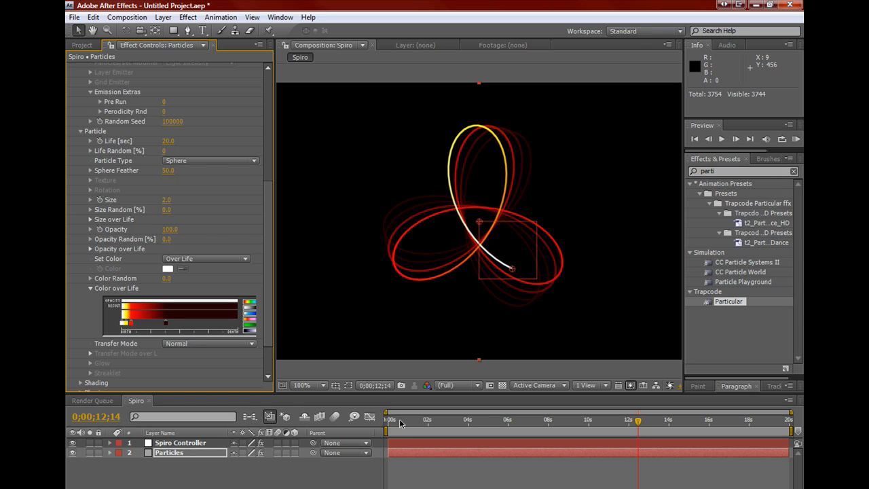
left_click_drag(402, 423, 436, 427)
Jump to 0;00;05;08 and select the Spiro Controller layer to show its sliders.
left_click(494, 424)
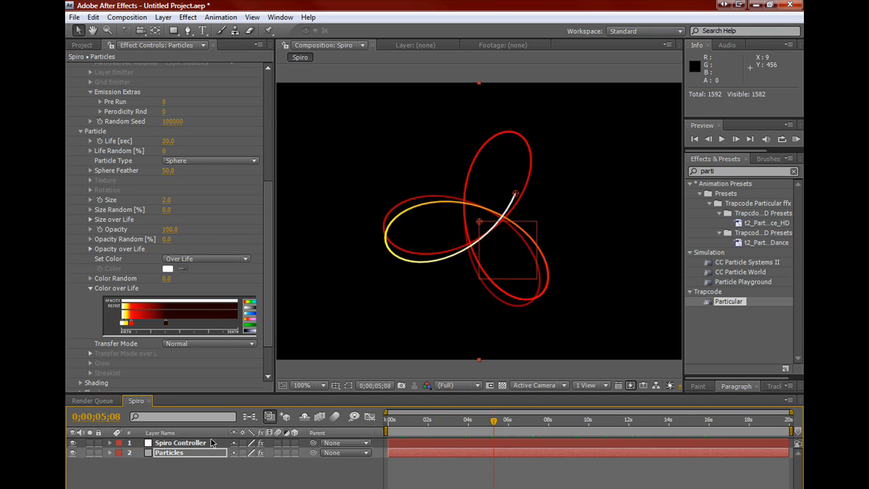
left_click(180, 443)
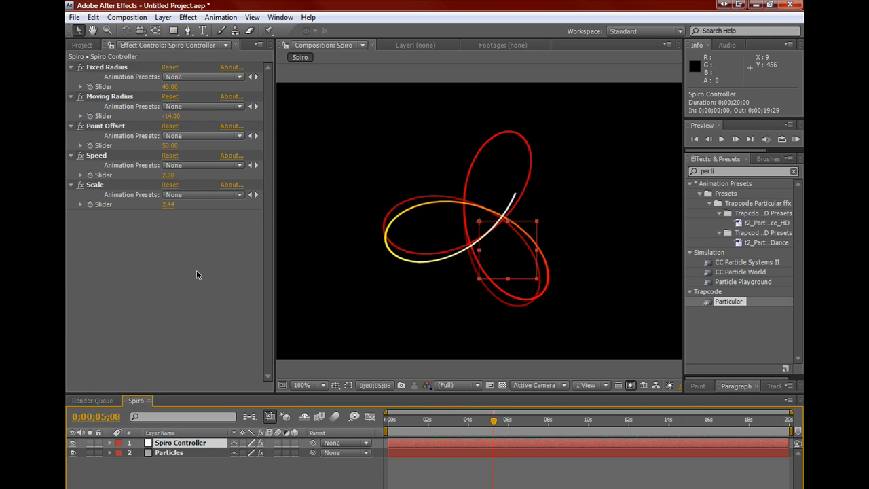